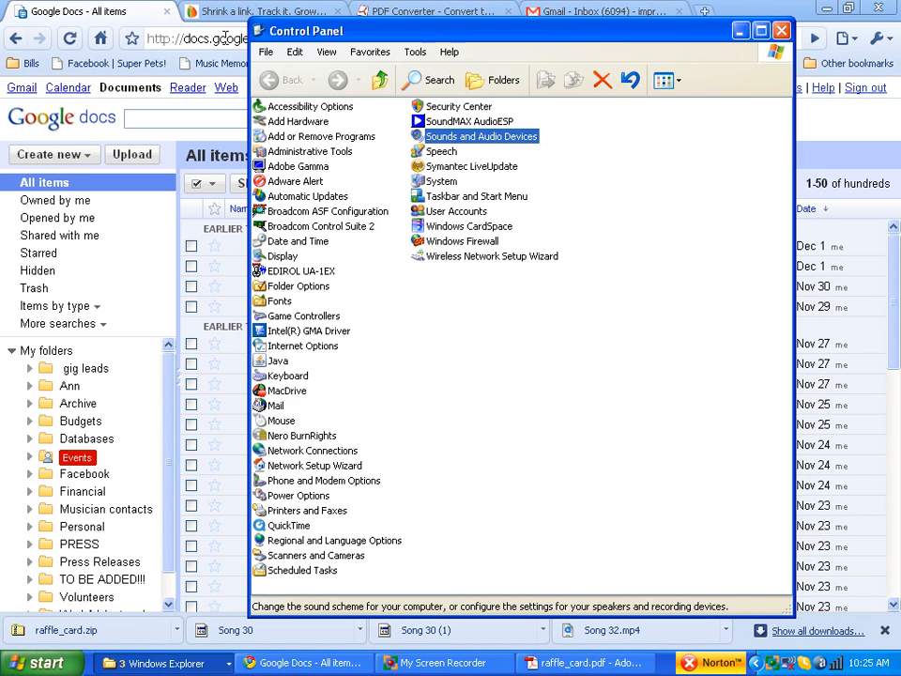
Step: Look over the raffle card form in raffle_card.pdf in Adobe Reader, and return to the Google Docs list
click(174, 37)
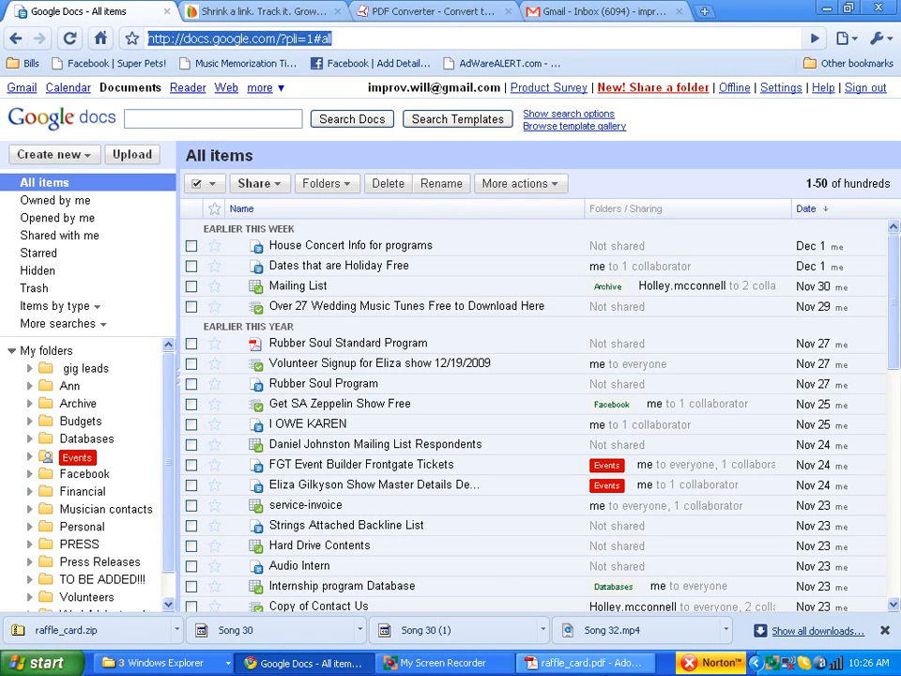
click(560, 665)
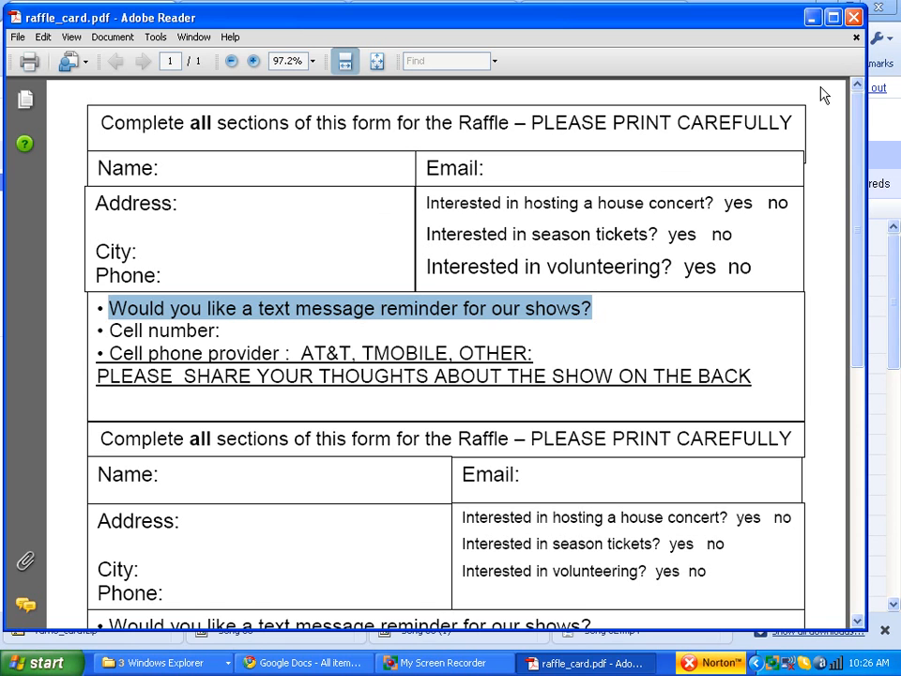
click(814, 21)
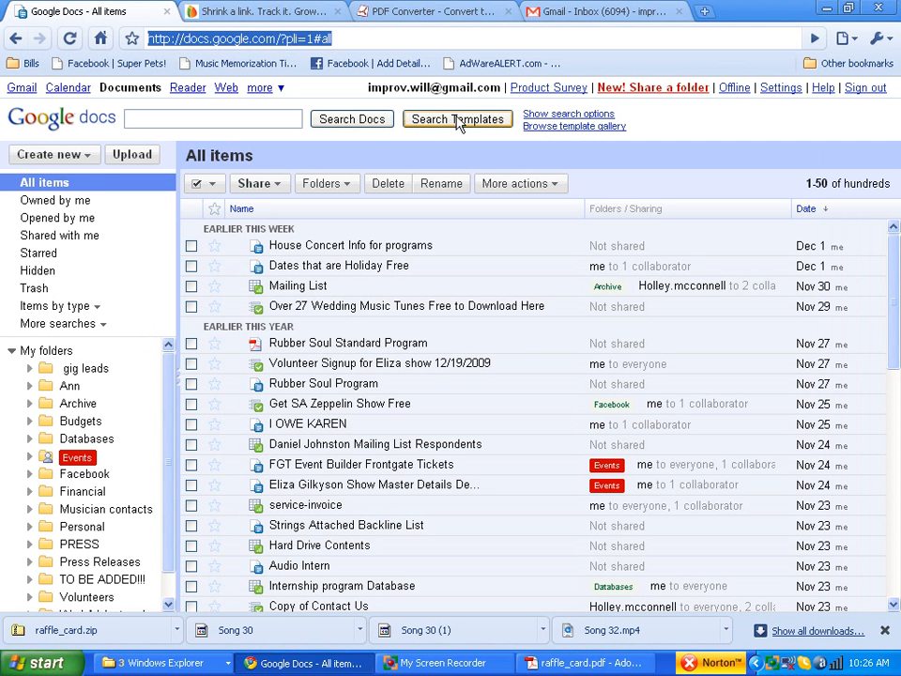
Step: Create a new blank form in Google Docs and open its title for editing
click(72, 158)
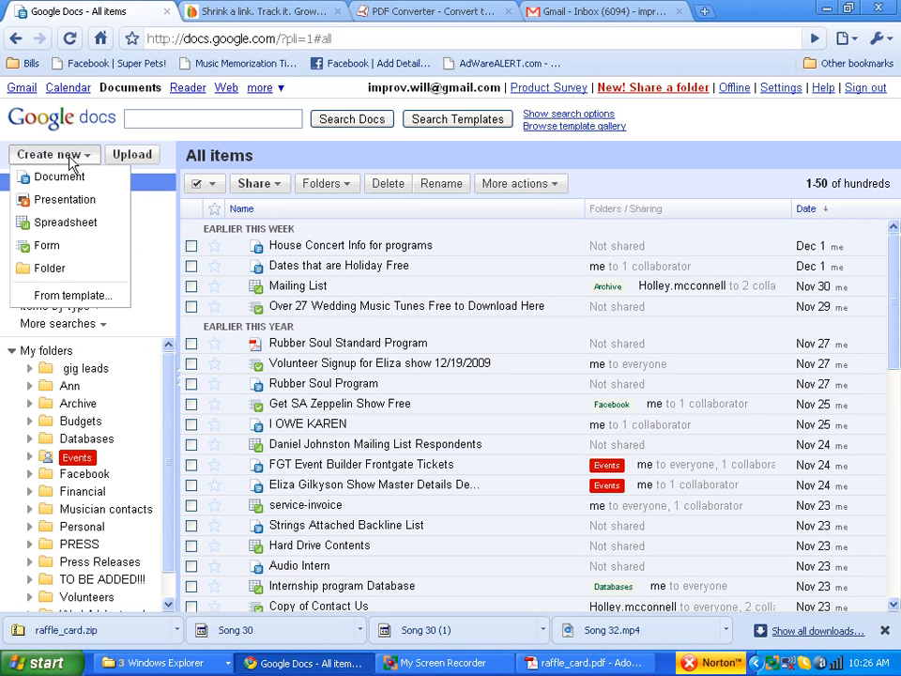
click(43, 246)
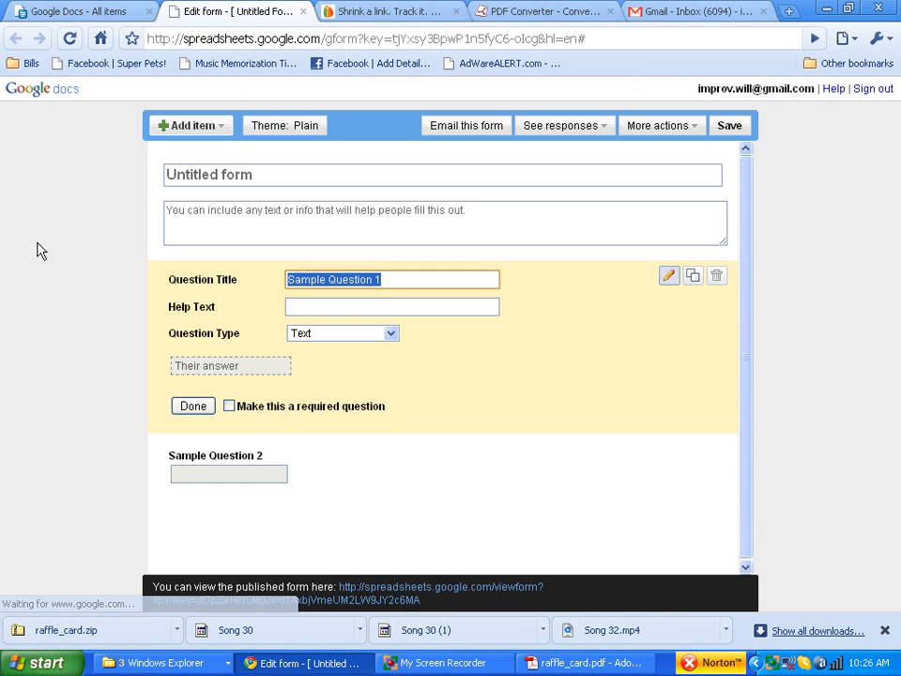
click(268, 174)
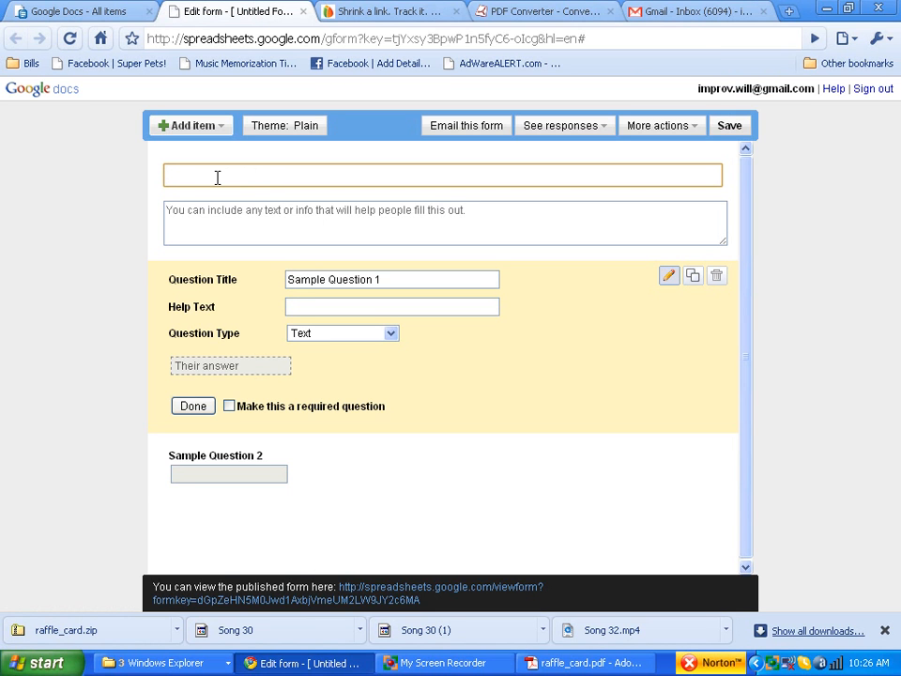
text(Aud)
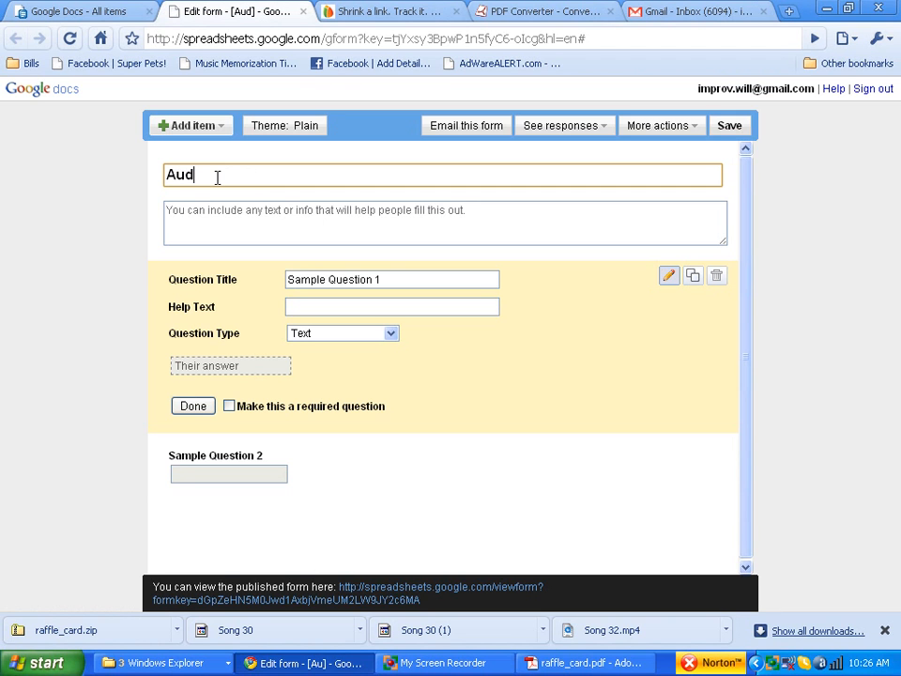
text(ience Coll)
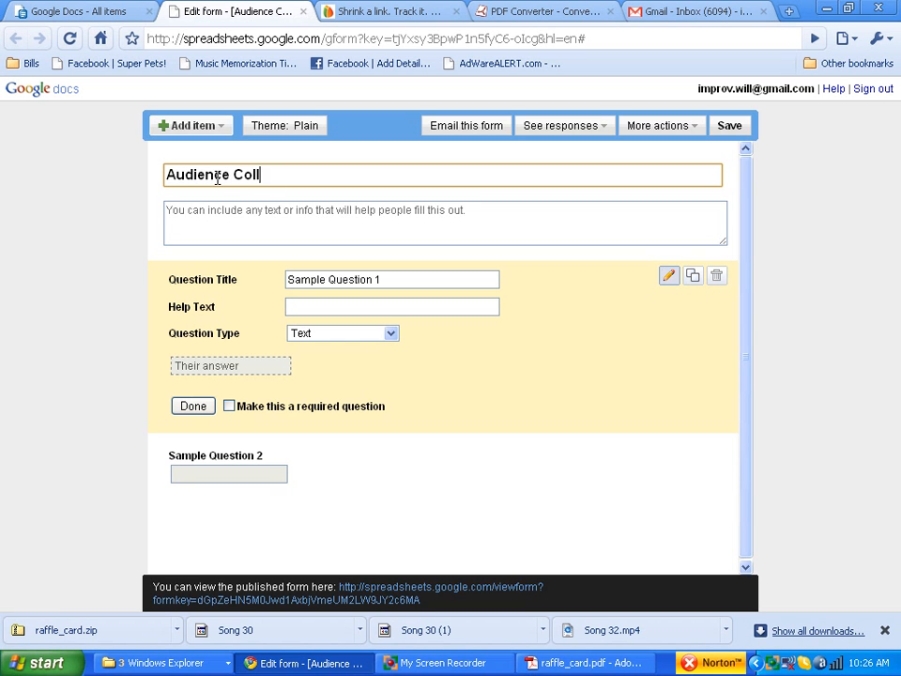
text(ection Entry)
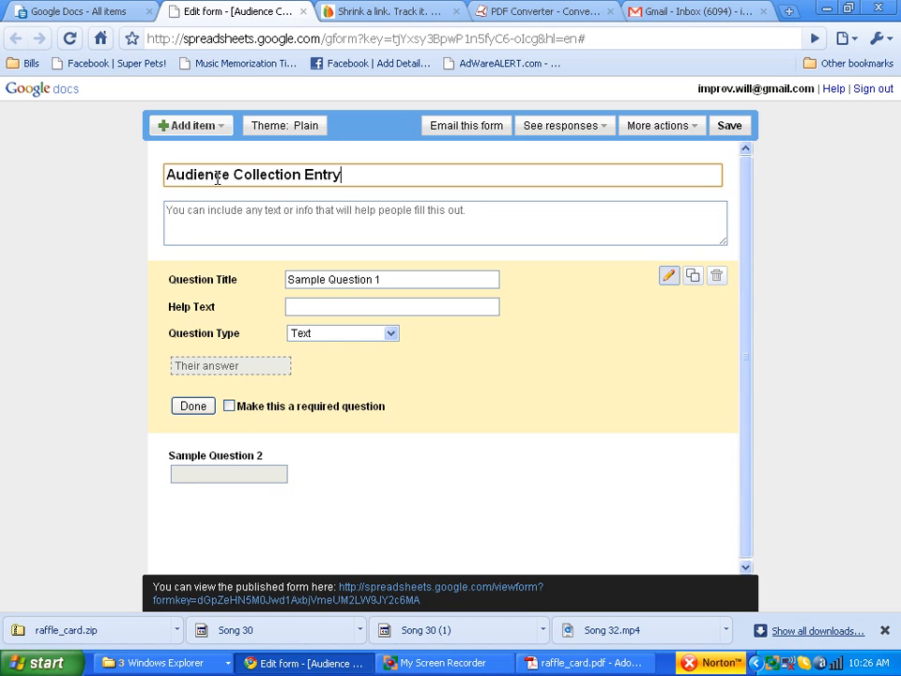
Step: Title the form "Mailing List Entry" and save it
key(ctrl+a)
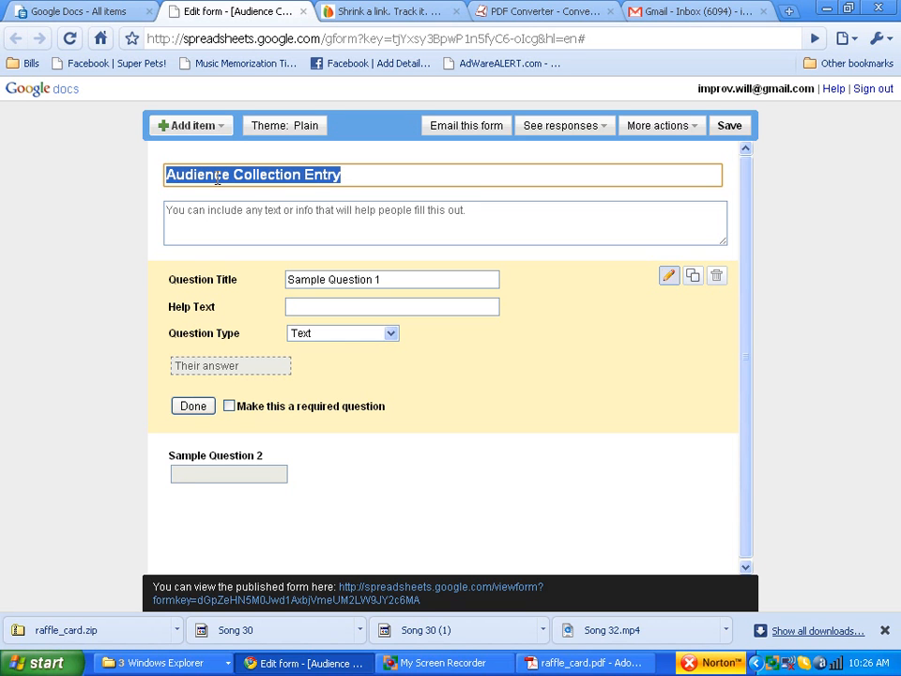
text(Mailing E)
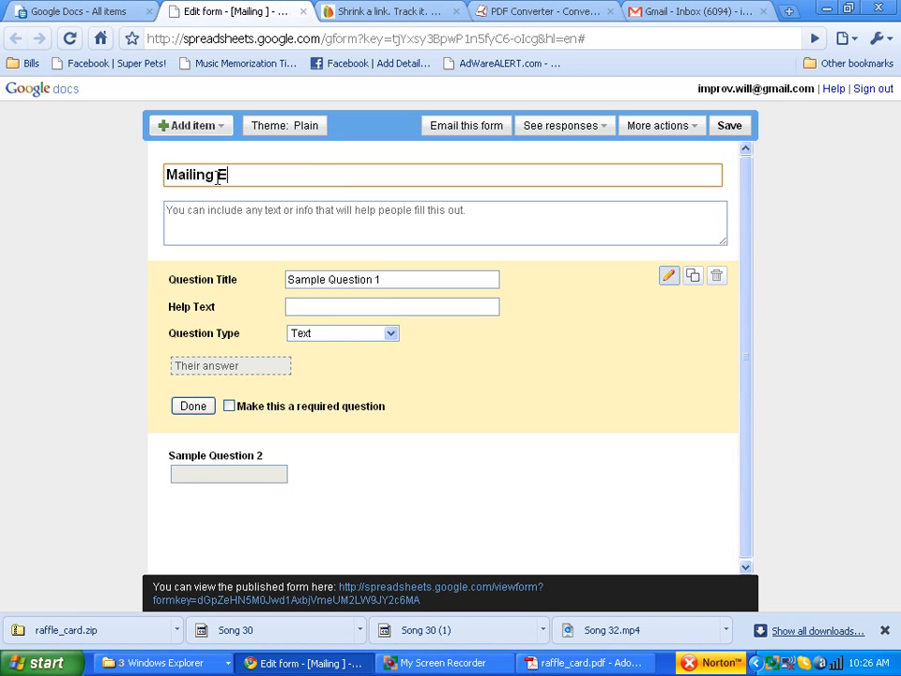
key(BackSpace)
text(List Entry)
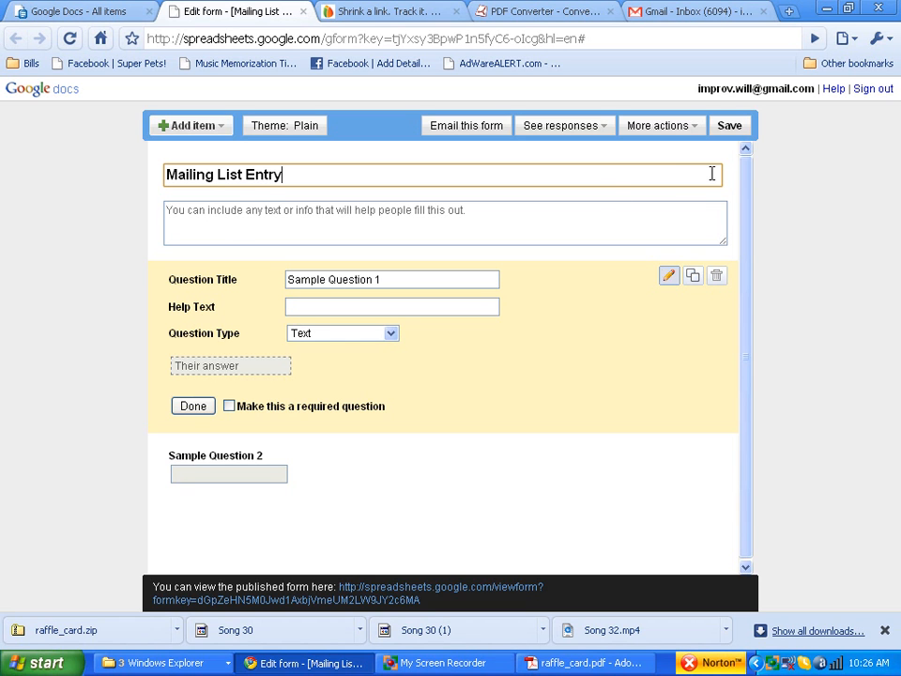
click(731, 128)
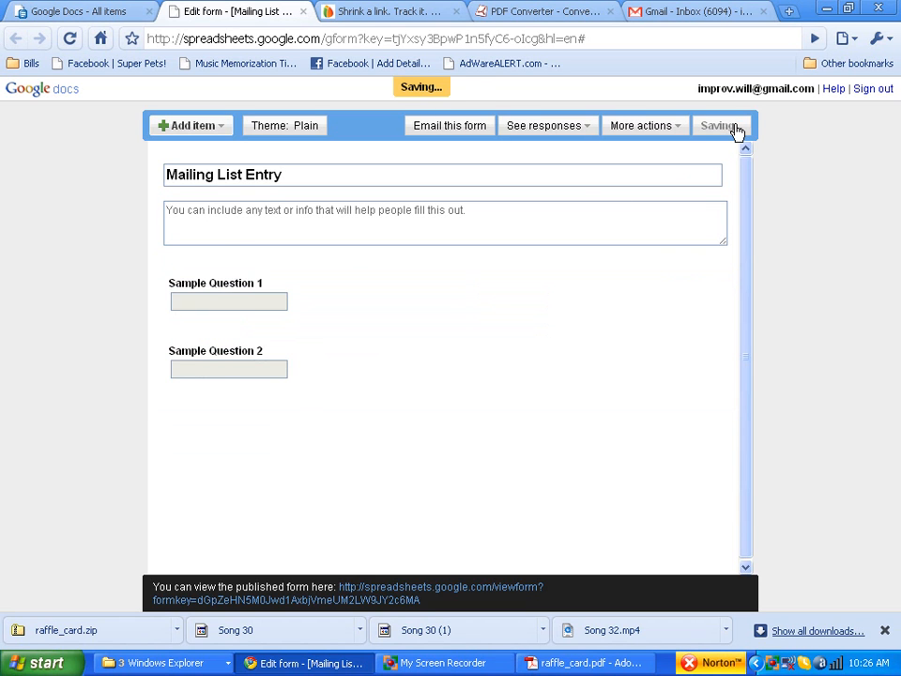
Step: Switch to raffle_card.pdf in Adobe Reader to check which fields the raffle card asks for
click(383, 227)
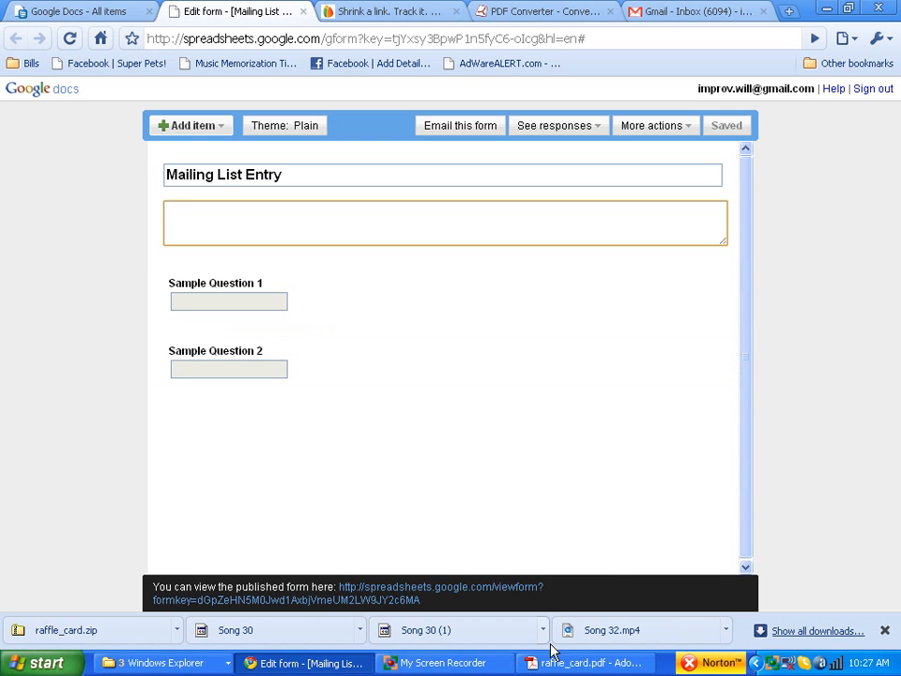
click(582, 663)
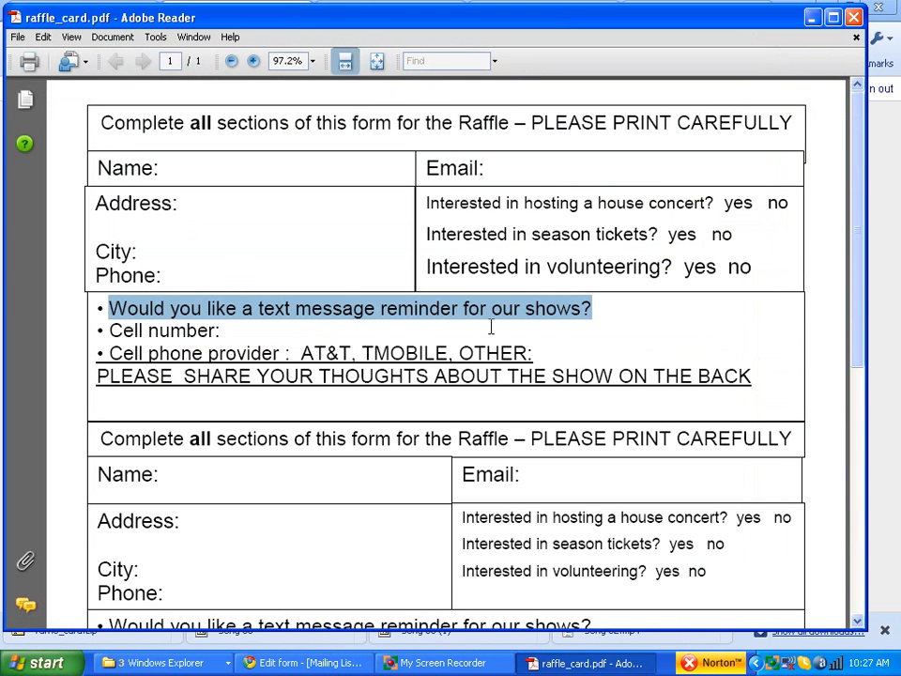
click(441, 663)
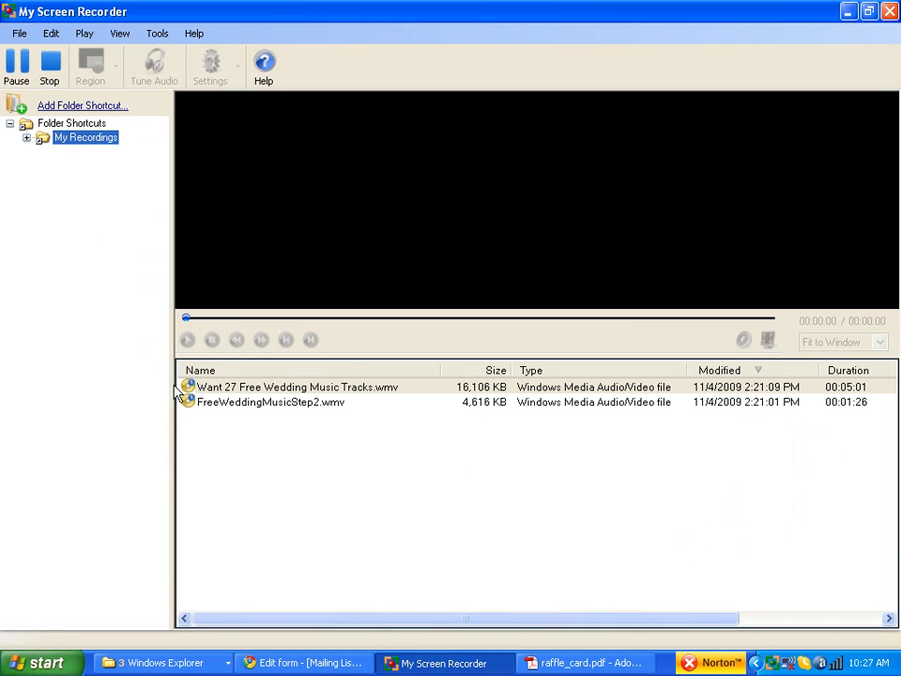
click(13, 67)
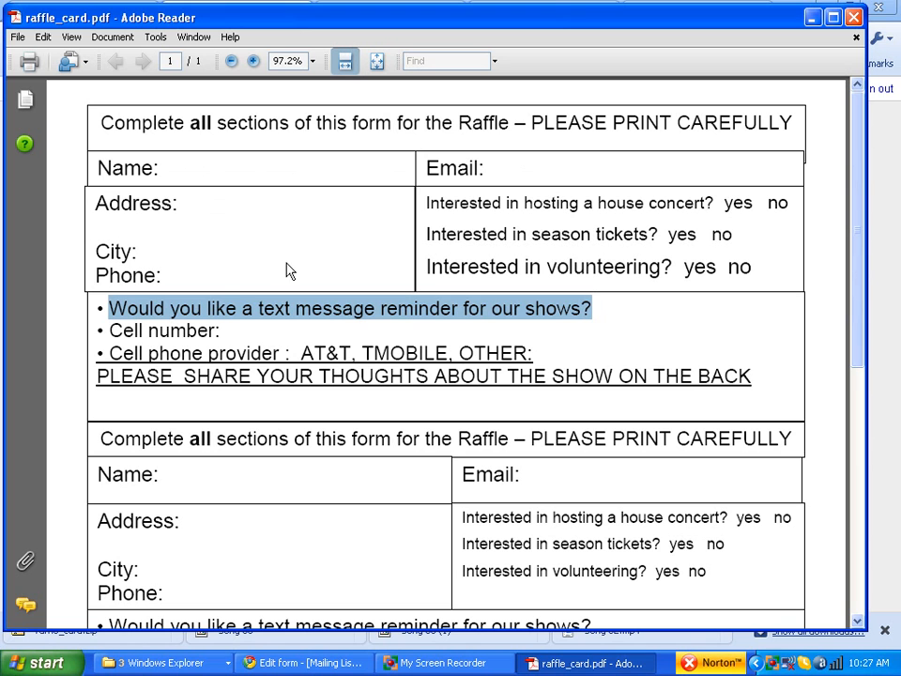
click(427, 662)
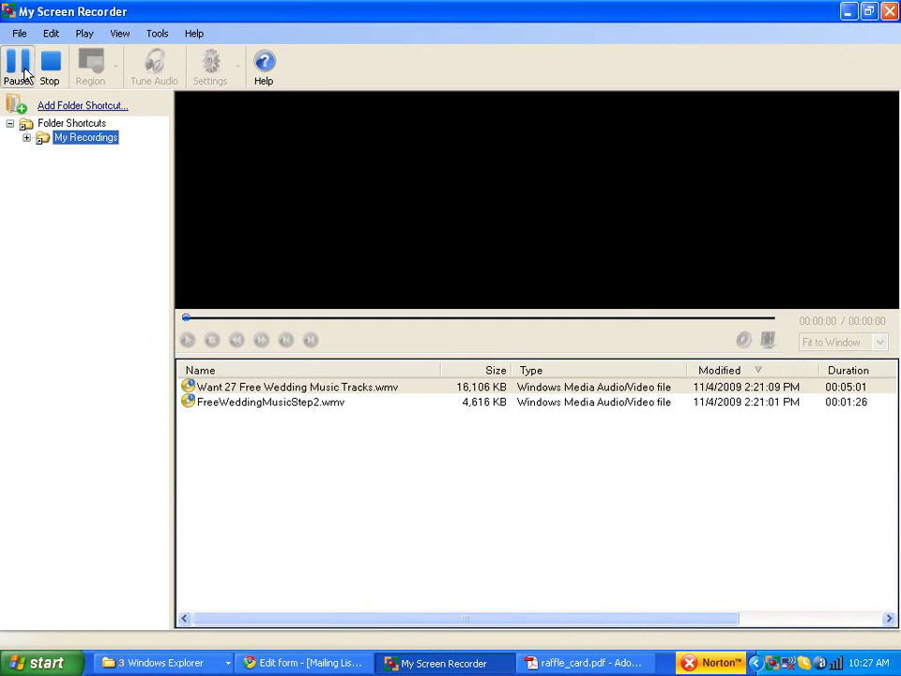
click(21, 67)
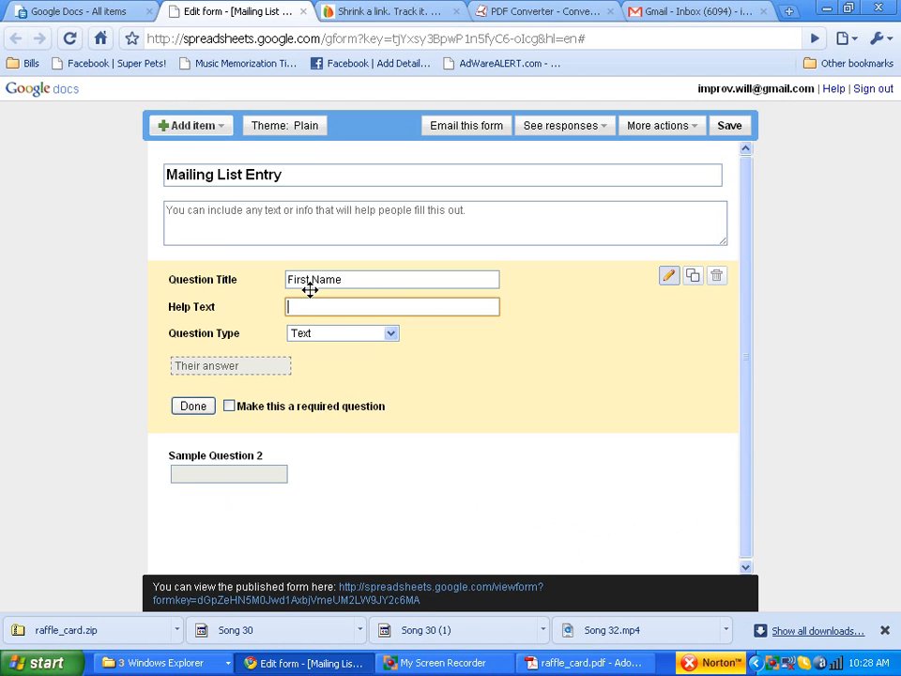
Step: Choose Text as the First Name question's type, make the question required and finish editing it
click(335, 336)
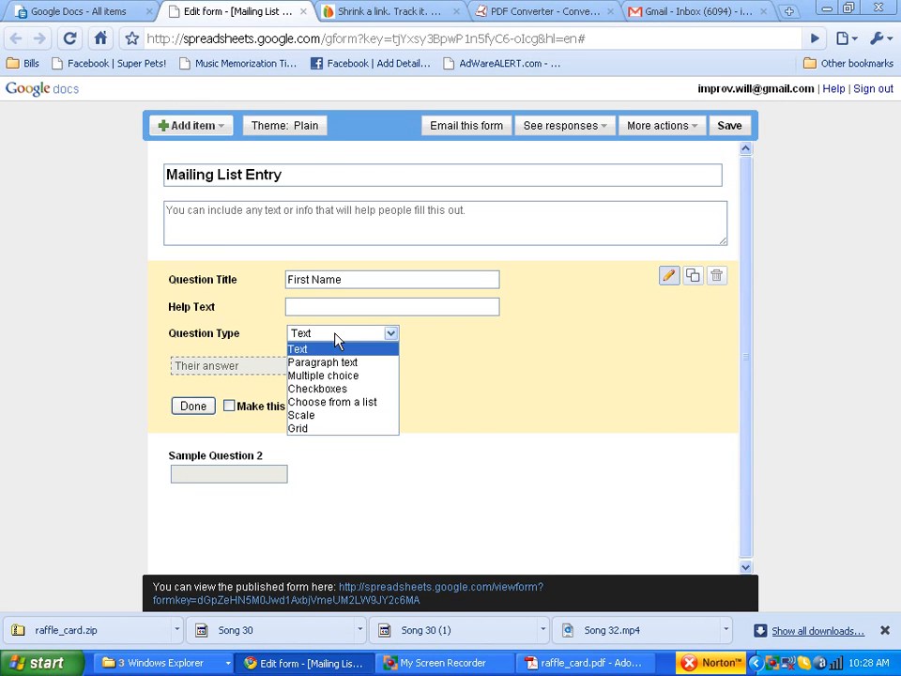
click(305, 351)
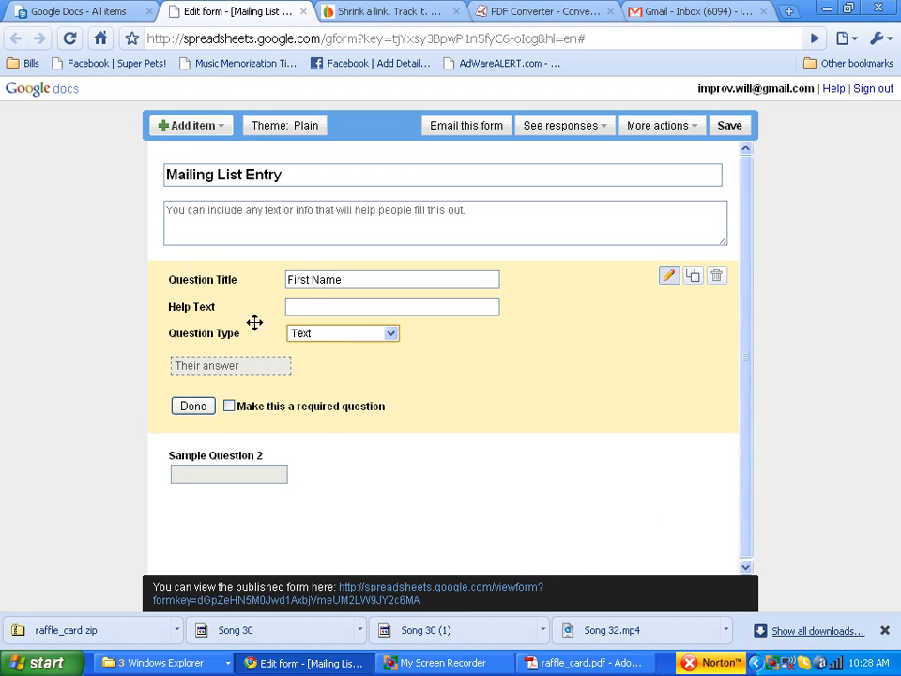
click(230, 407)
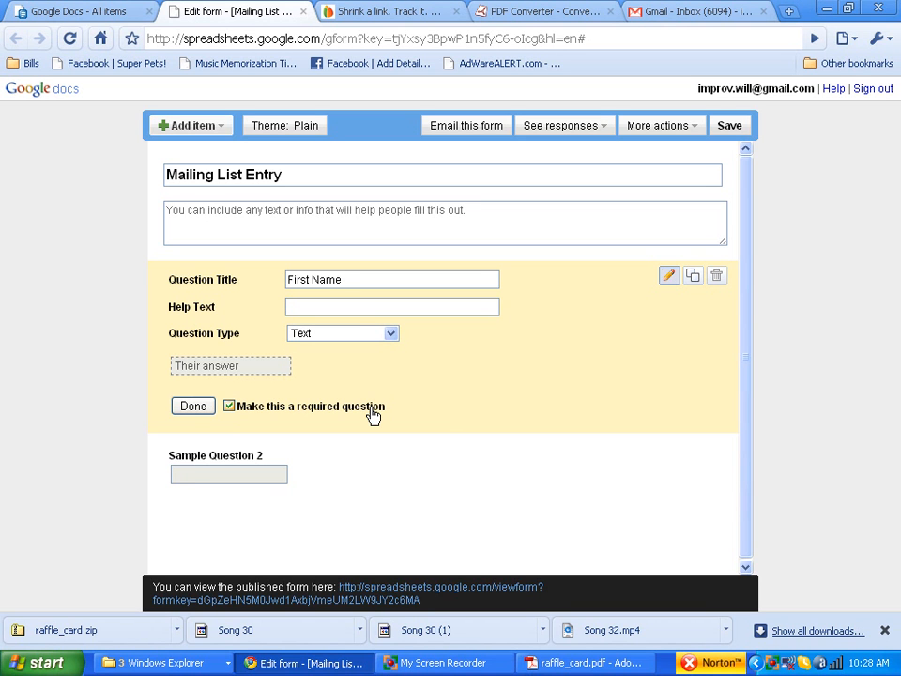
click(194, 407)
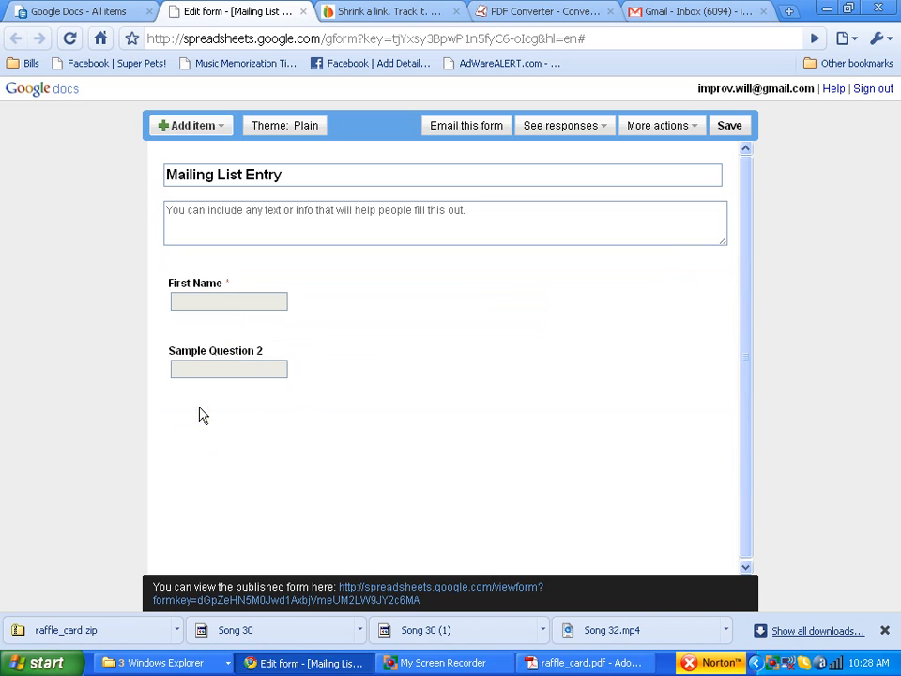
Step: Rename Sample Question 2 as "Last Name" and finish editing the question
mouse_move(212, 346)
click(668, 344)
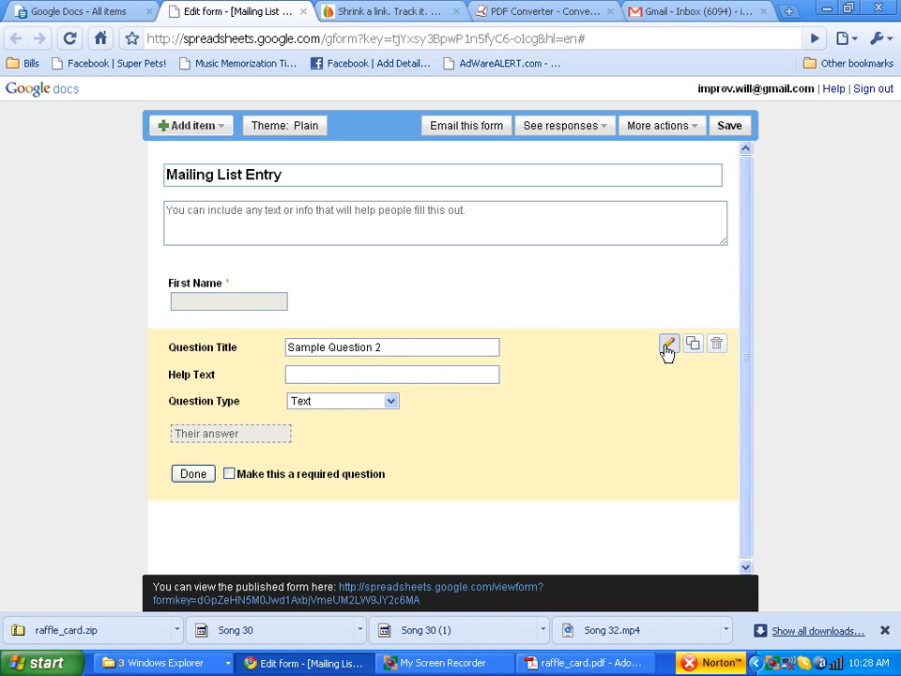
drag(403, 348, 210, 330)
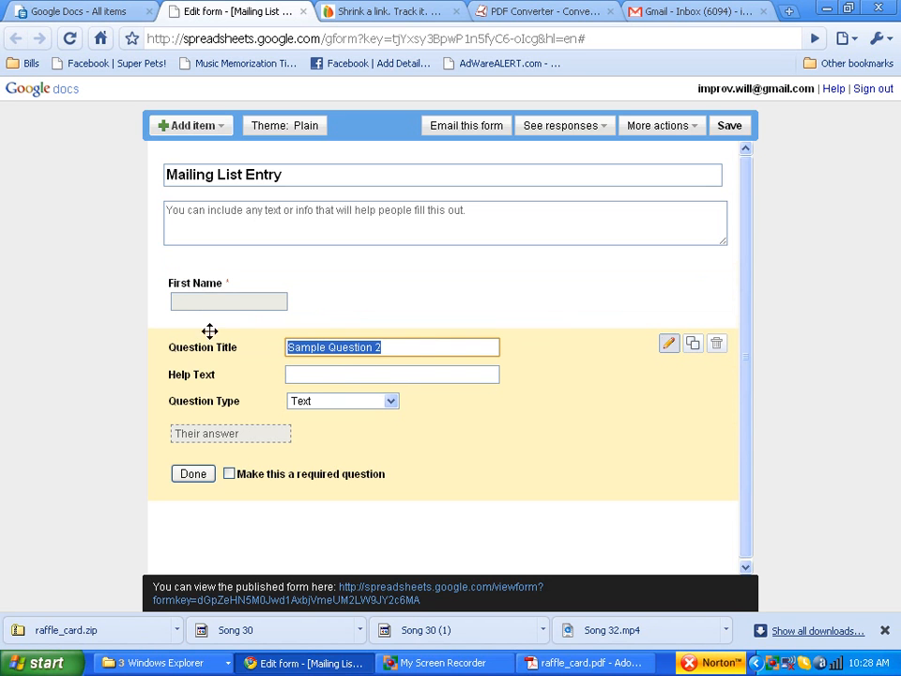
text(Last Na)
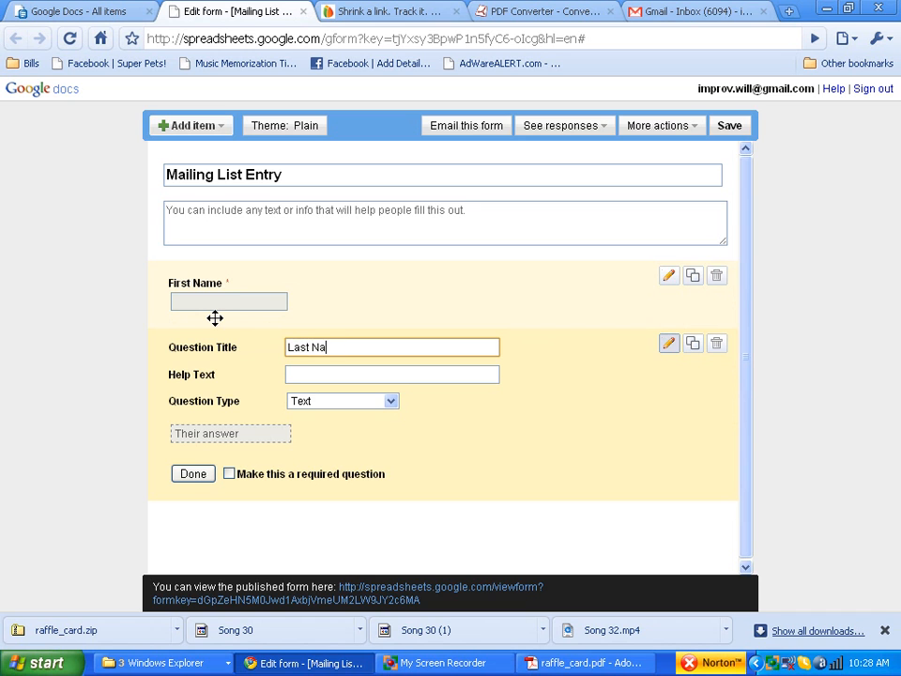
text(me)
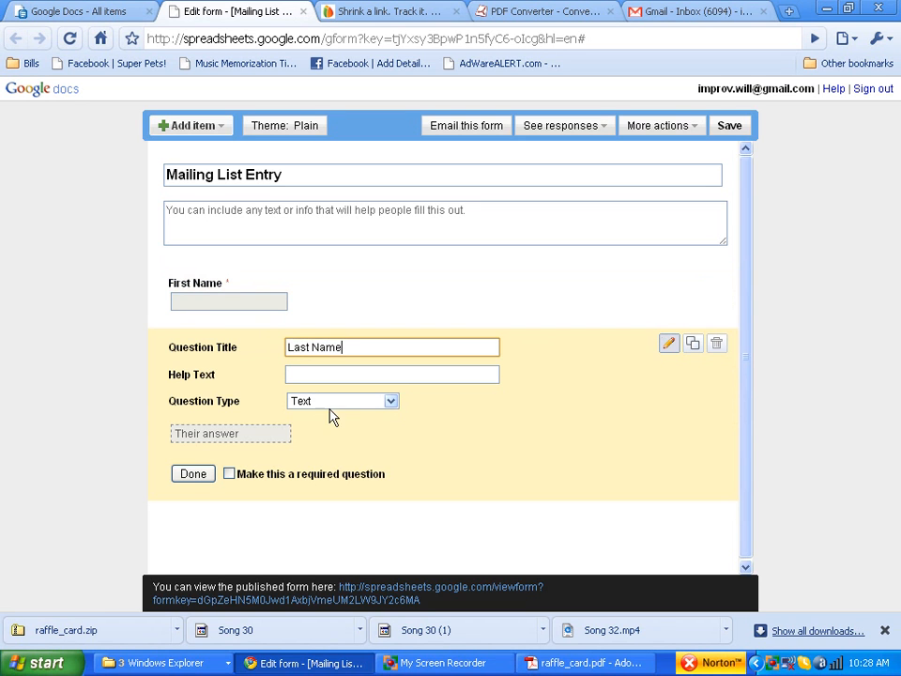
click(194, 474)
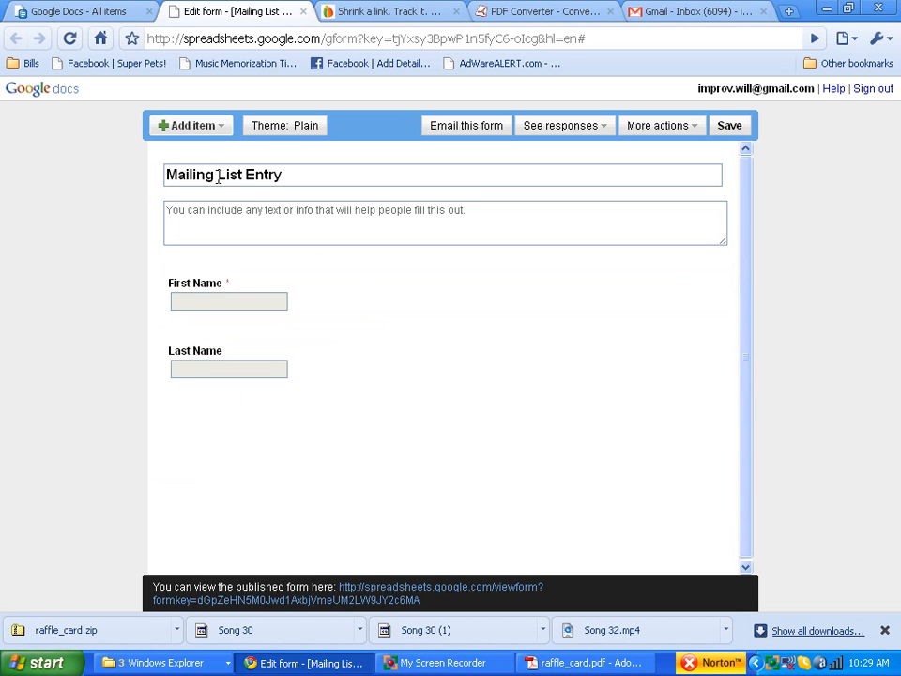
Step: Add a new text question below the Last Name question
click(203, 129)
click(180, 163)
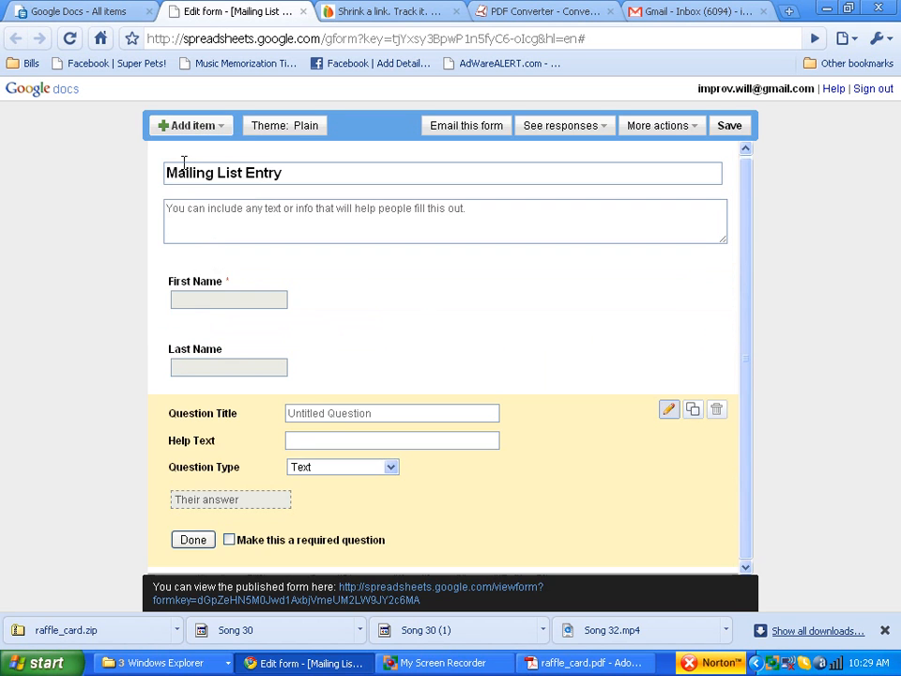
Step: Check the raffle card in Adobe Reader for the next field, and return to the form in Chrome
click(586, 663)
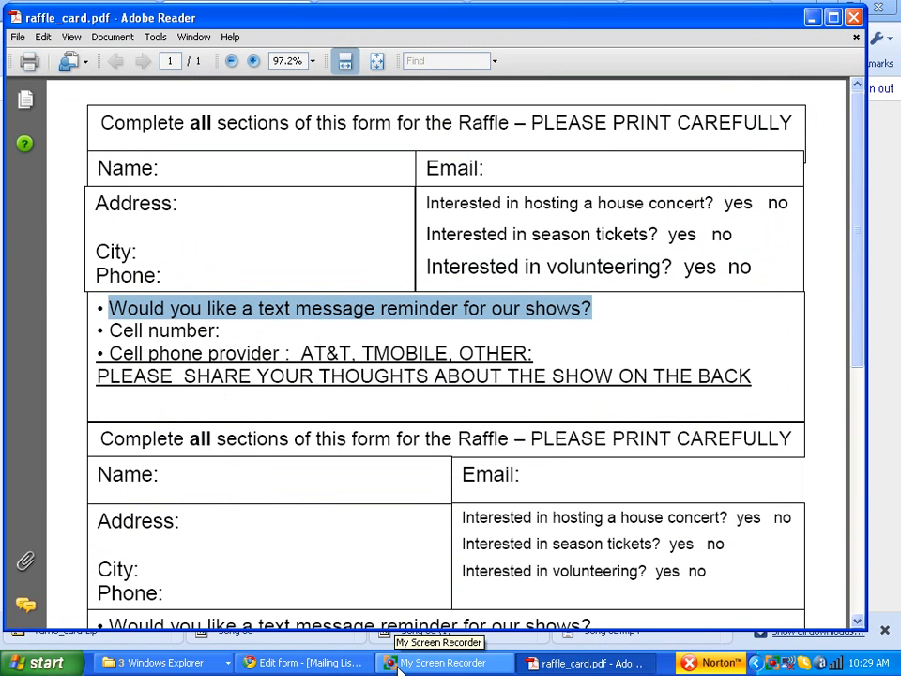
click(441, 664)
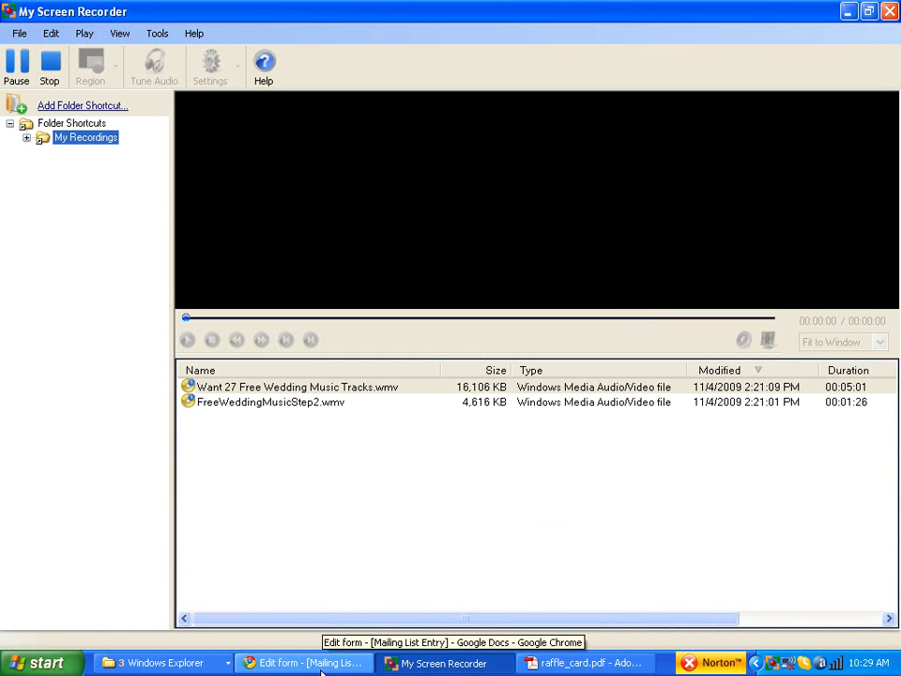
click(291, 663)
Step: Title the new question "Email", make it required and finish editing it
click(380, 408)
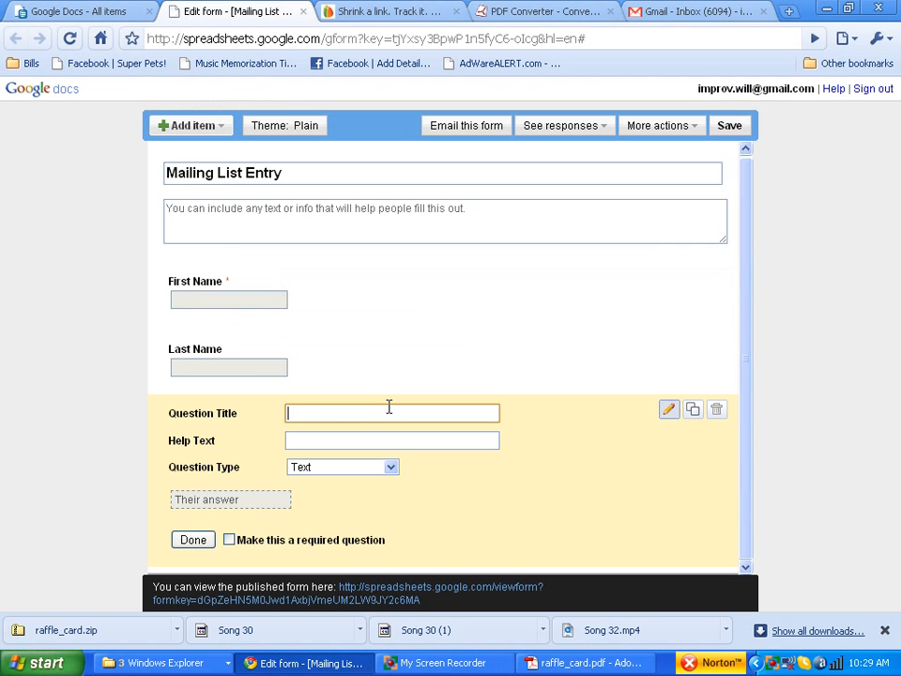
text(Email)
click(230, 541)
click(333, 413)
click(193, 539)
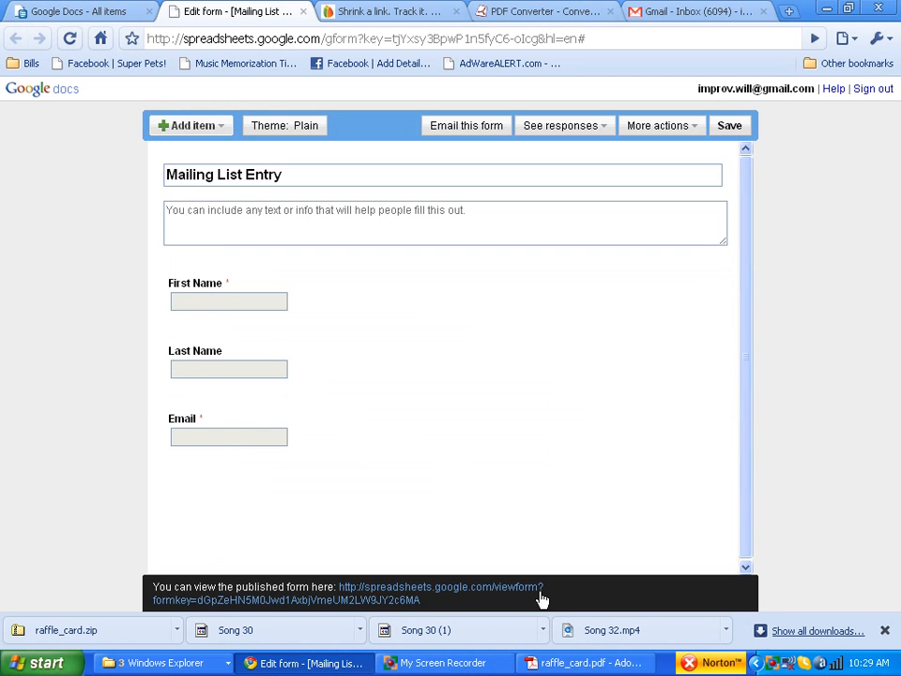
click(578, 664)
click(442, 664)
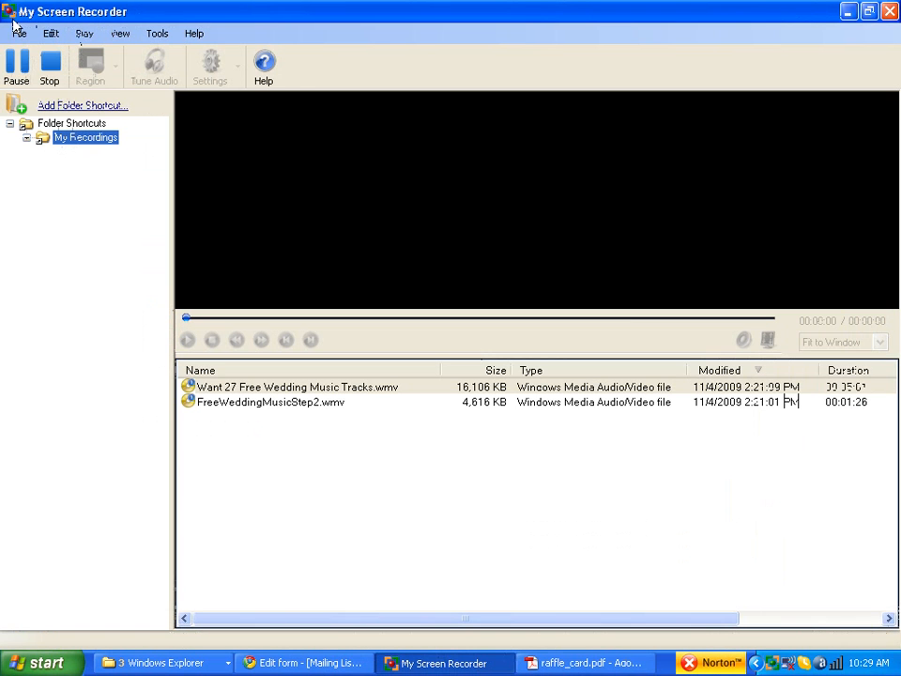
click(24, 72)
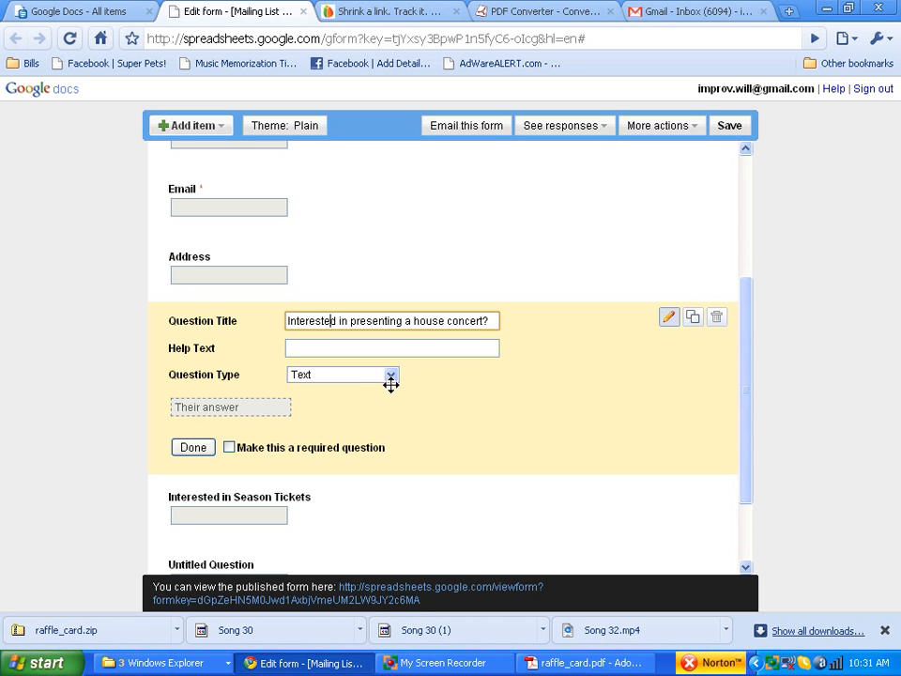
Step: Make the house concert question a Checkboxes question with the options "Yes" and "No", and finish editing it
click(309, 379)
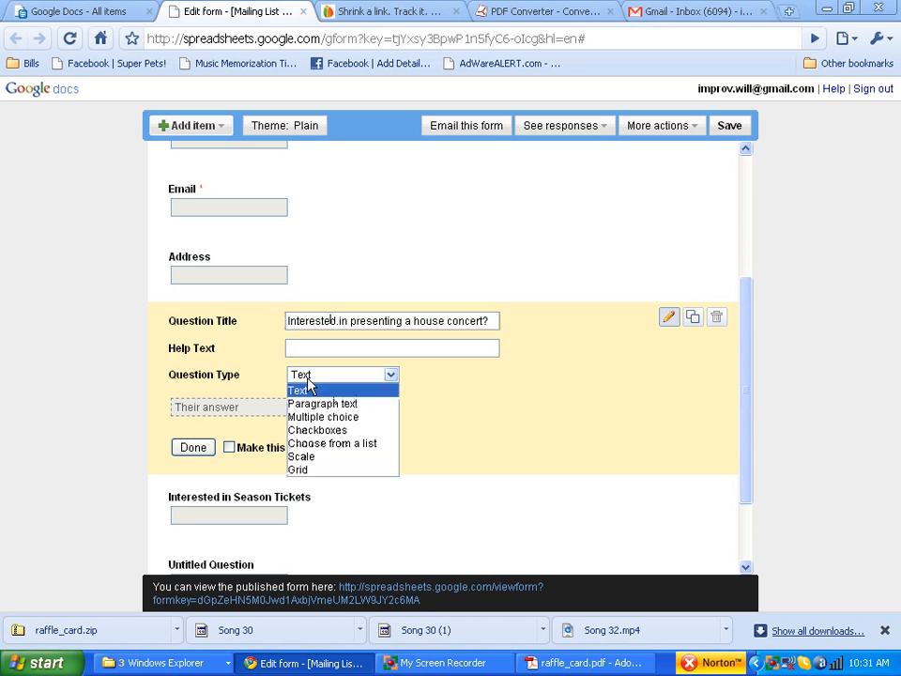
click(324, 430)
text(Yes)
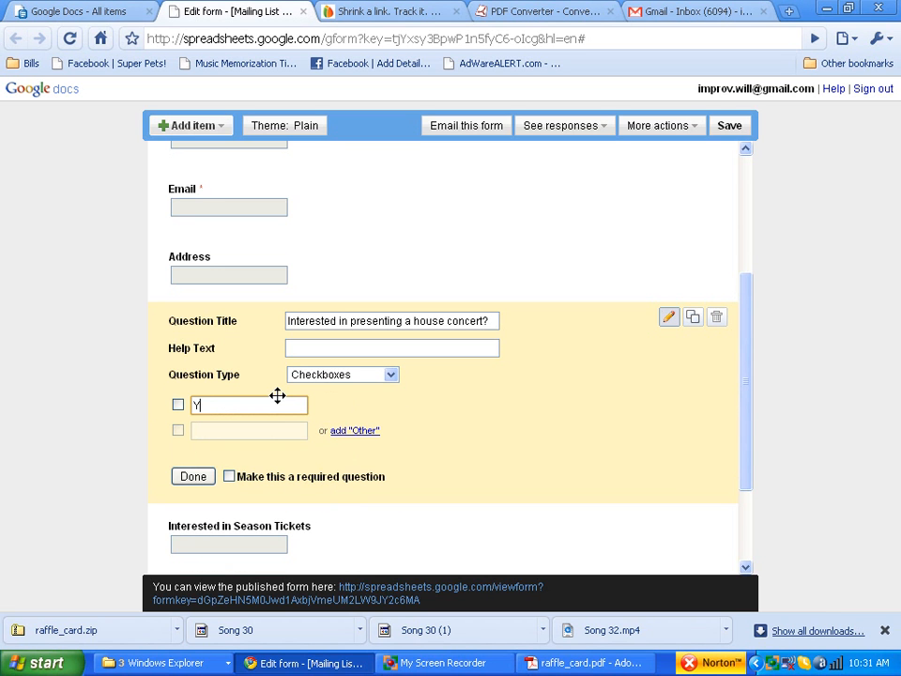
click(277, 428)
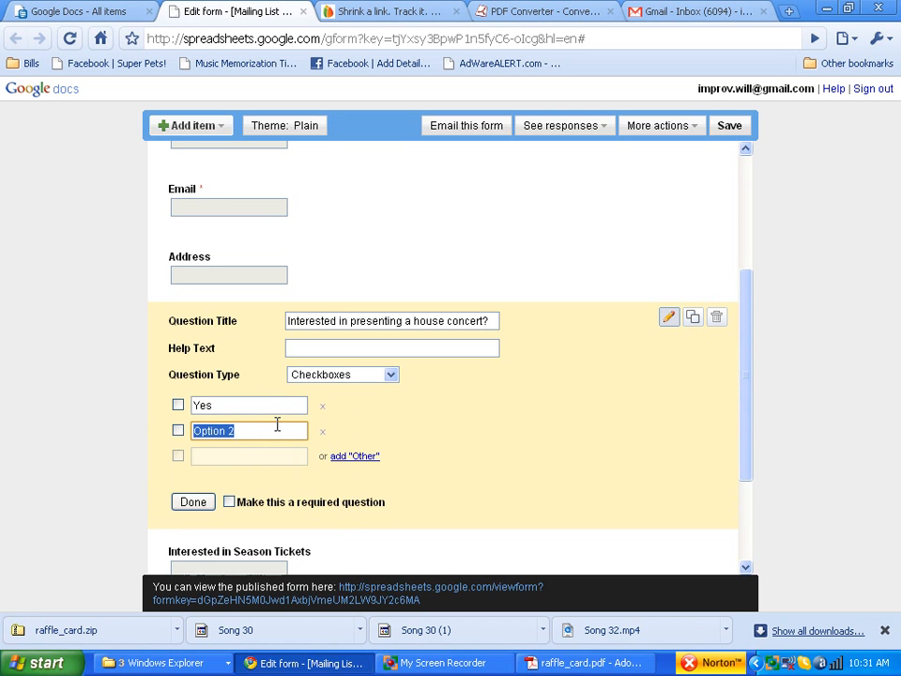
text(No)
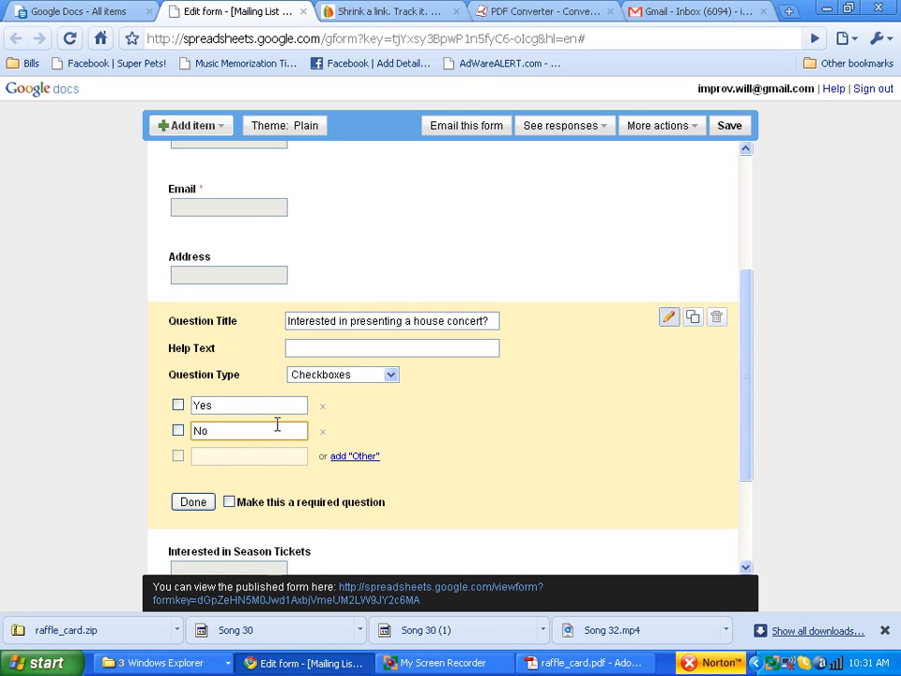
click(197, 507)
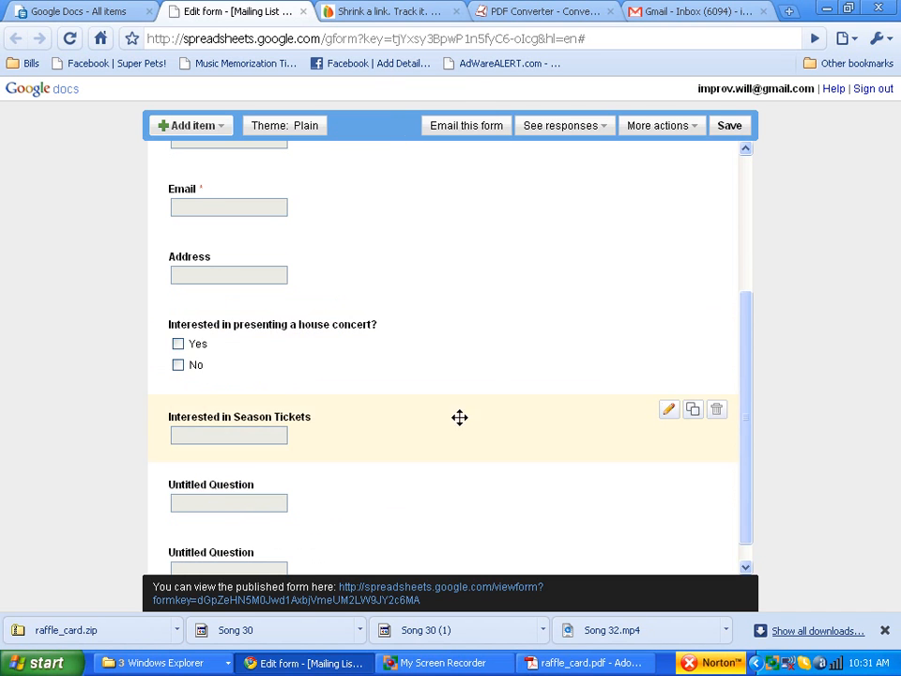
Step: Change the "Interested in Season Tickets" question to Checkboxes with the options "Yes" and "No", and finish editing it
click(667, 411)
click(340, 469)
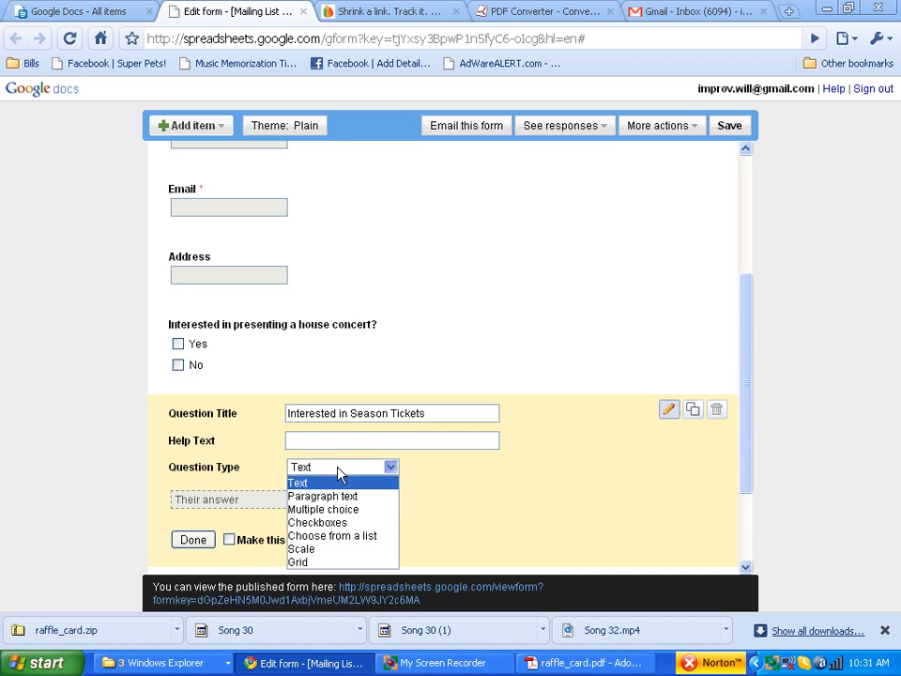
click(340, 523)
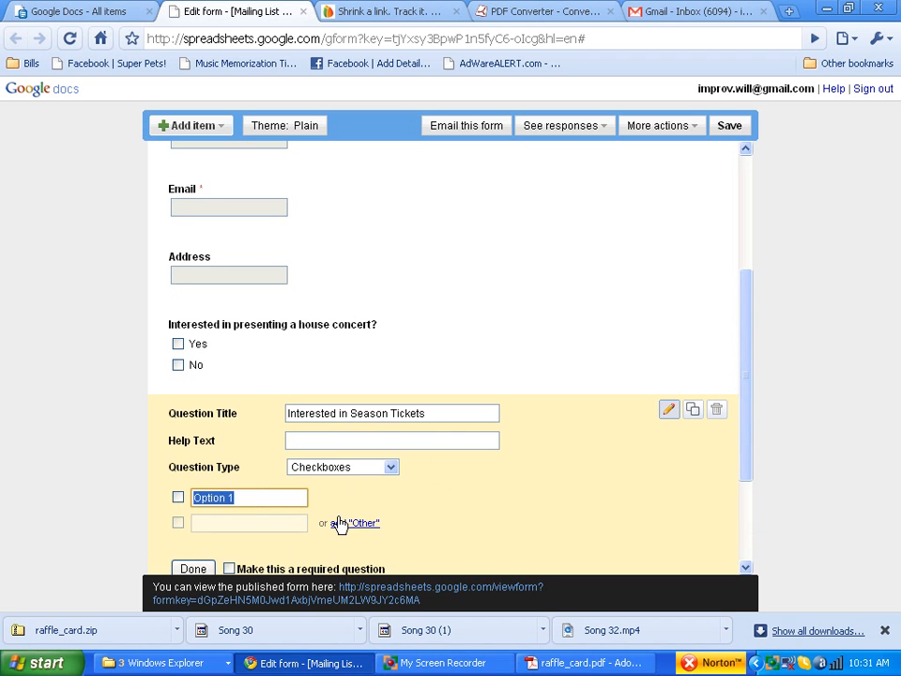
text(Yes)
key(Return)
text(No)
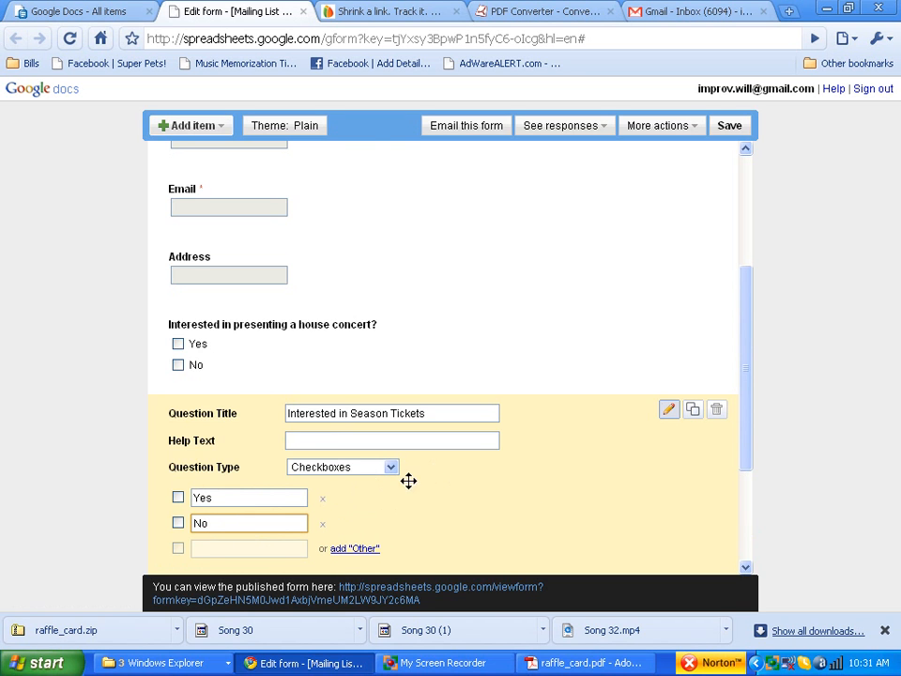
scroll(457, 489, down, 2)
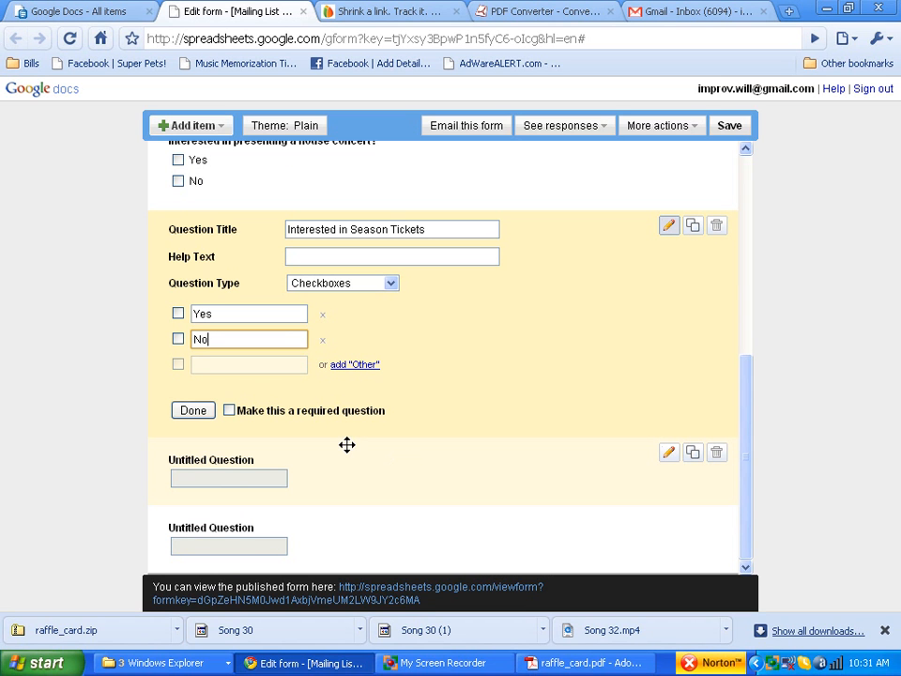
click(194, 412)
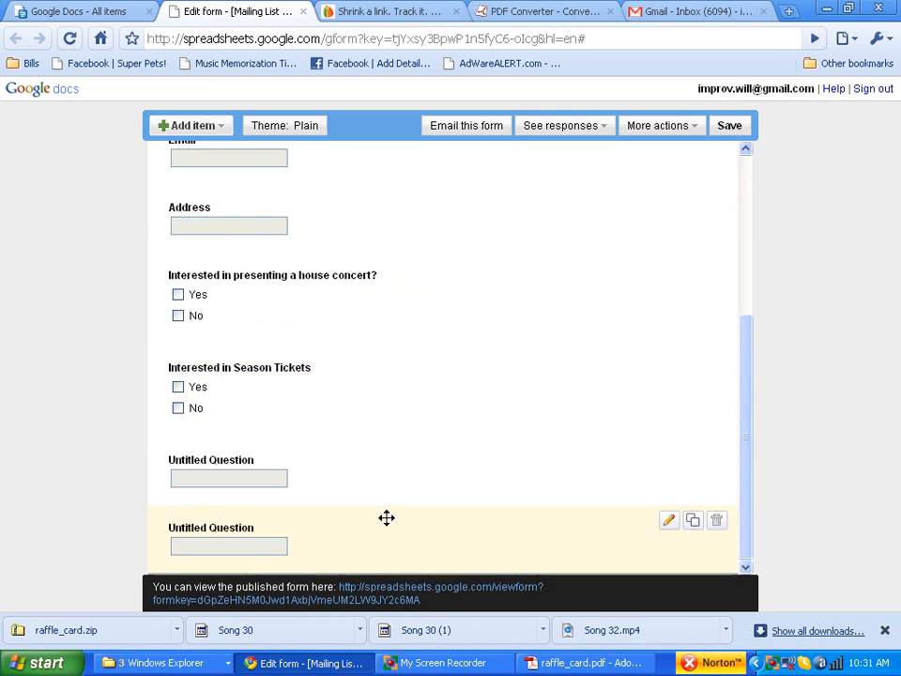
Step: Check the raffle card in Adobe Reader, then in Chrome title the first untitled question "City" and make it required
click(558, 663)
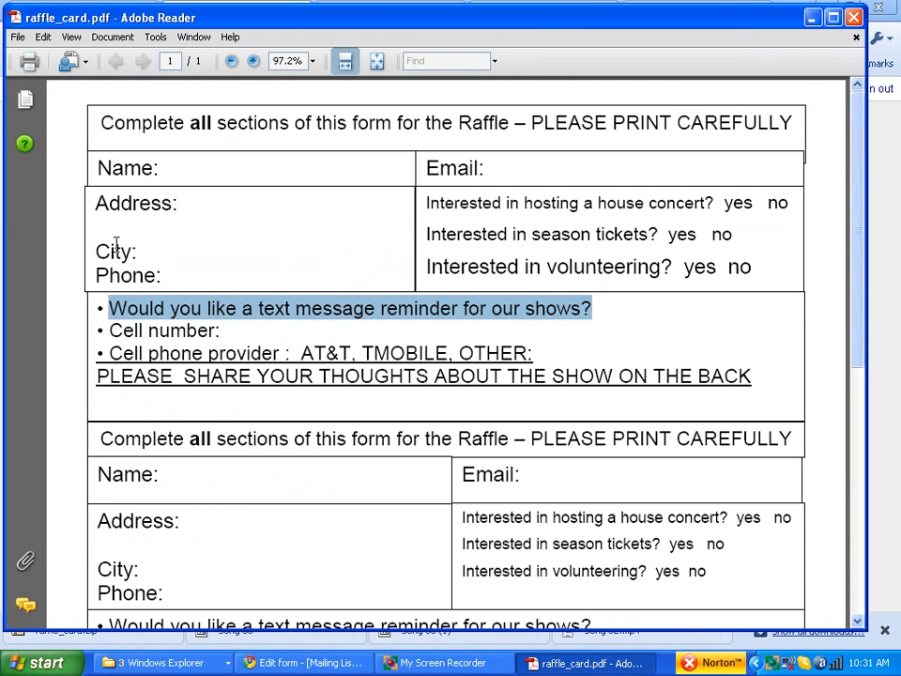
click(310, 663)
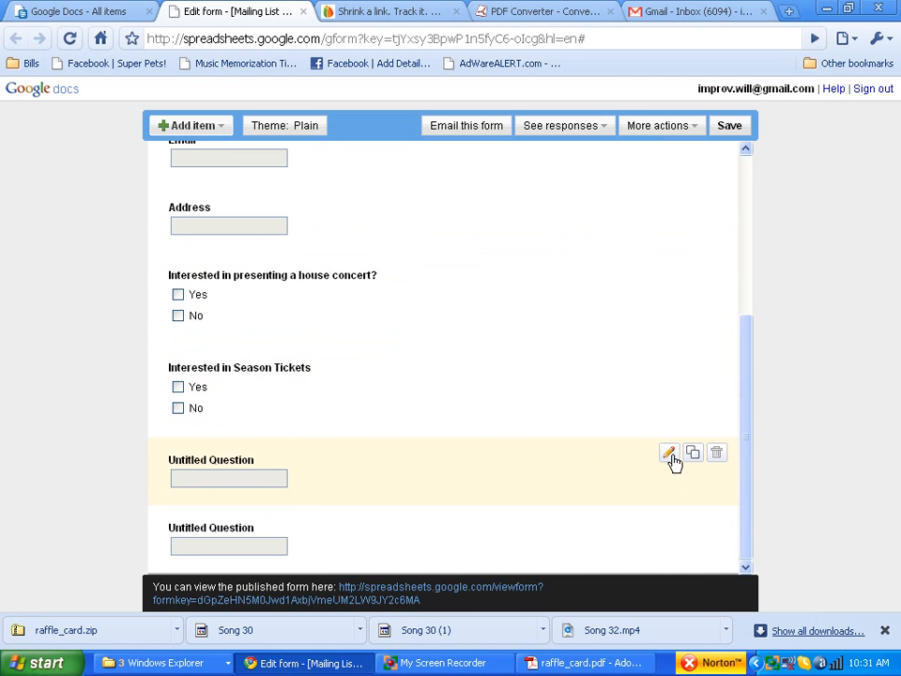
click(669, 456)
click(423, 455)
text(City)
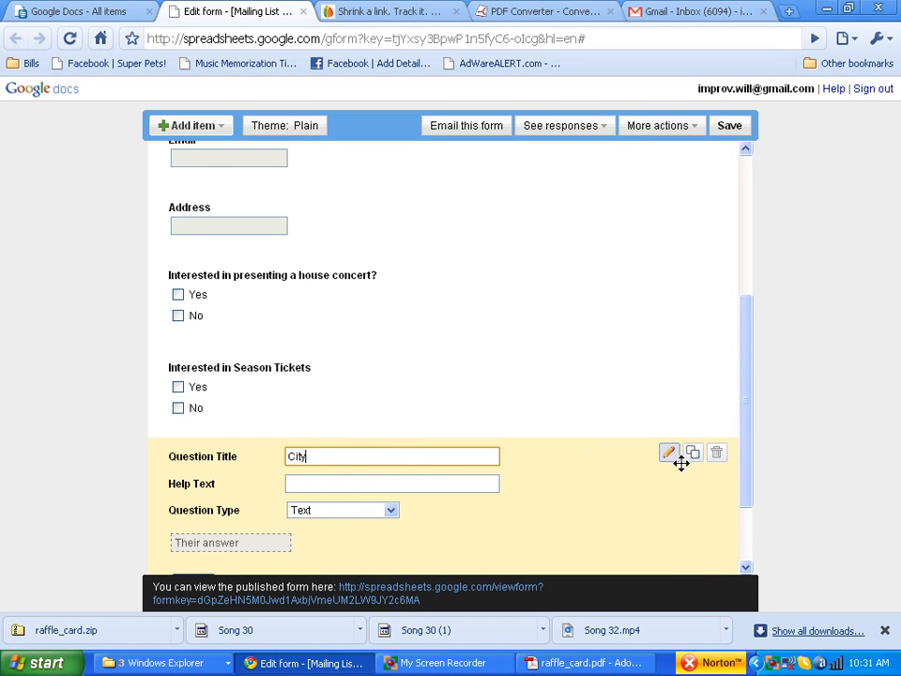
scroll(522, 507, down, 2)
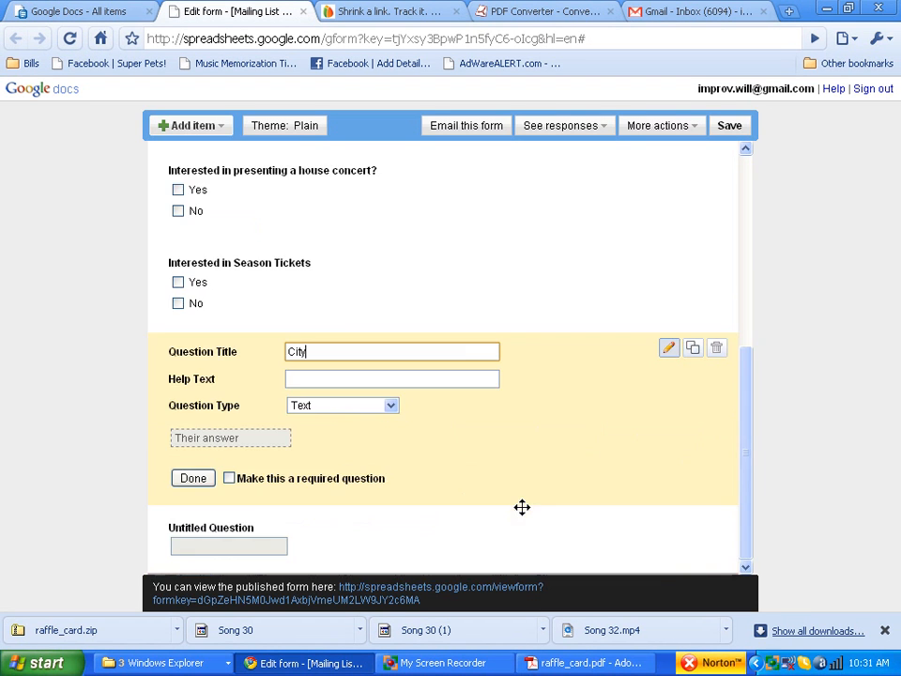
click(229, 478)
click(194, 479)
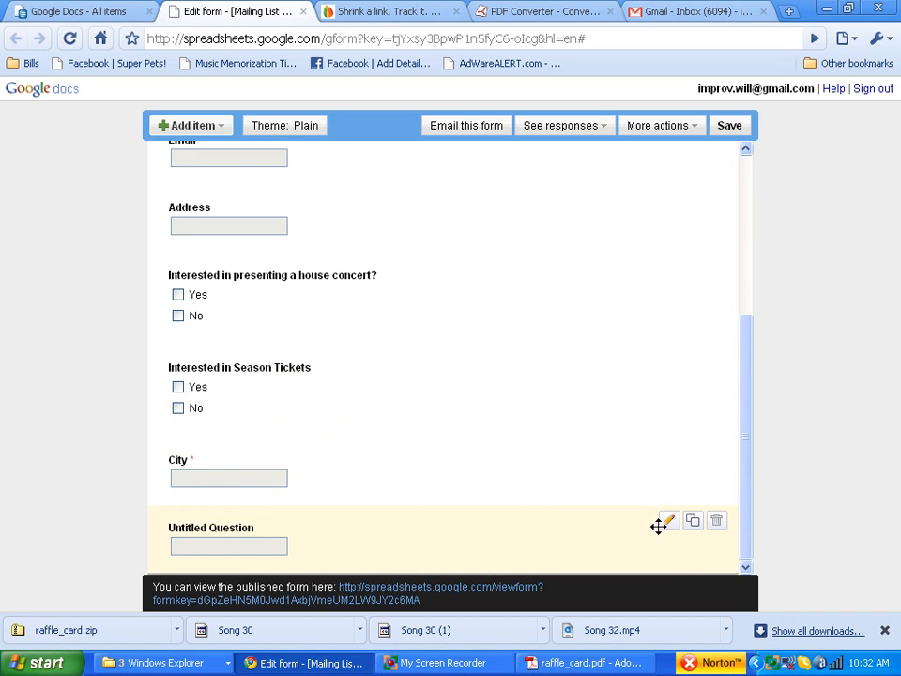
Step: Title the remaining untitled question "State", make it required and finish editing it
click(668, 522)
scroll(389, 432, down, 2)
click(385, 418)
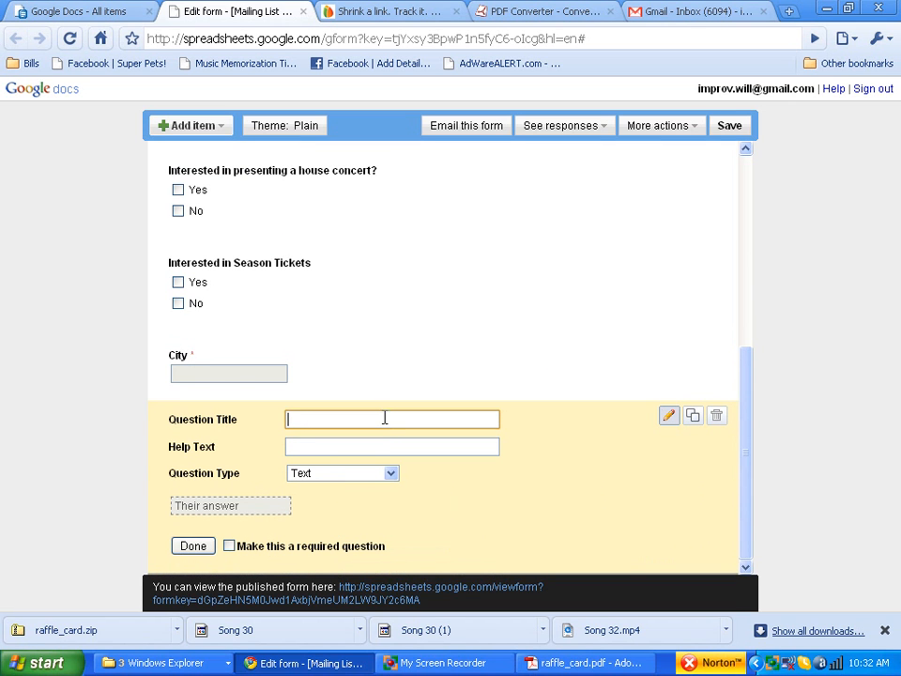
text(State)
click(228, 546)
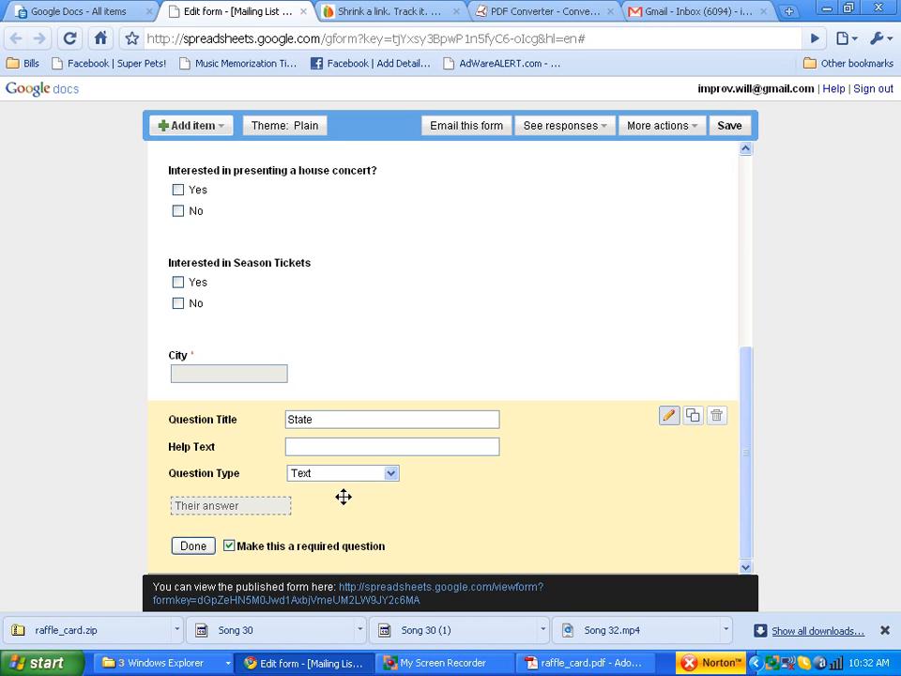
click(192, 546)
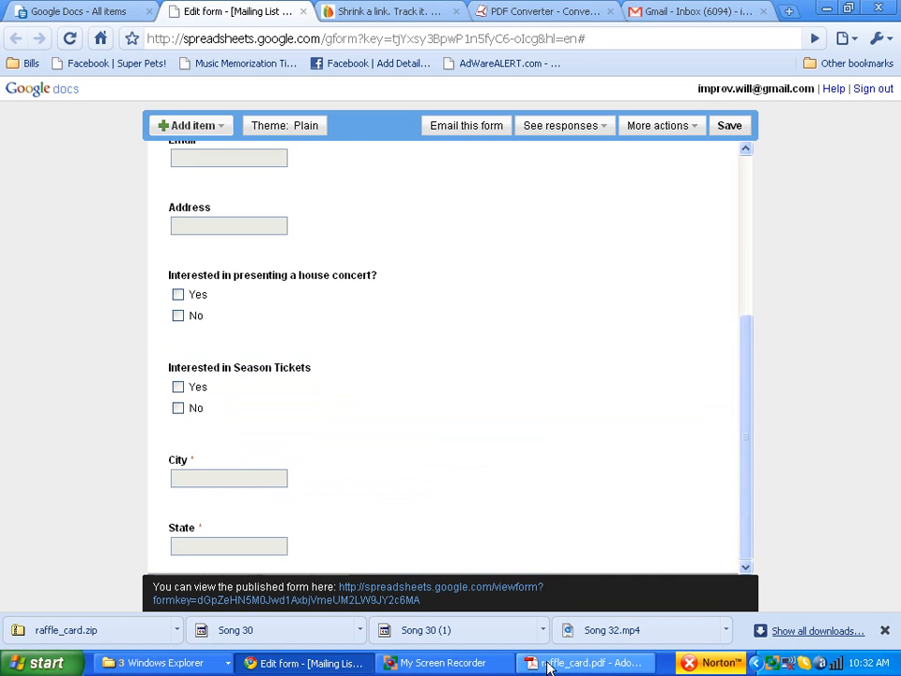
Step: Check the raffle card in Adobe Reader, return to the form in Chrome and add a new text question below State
click(580, 665)
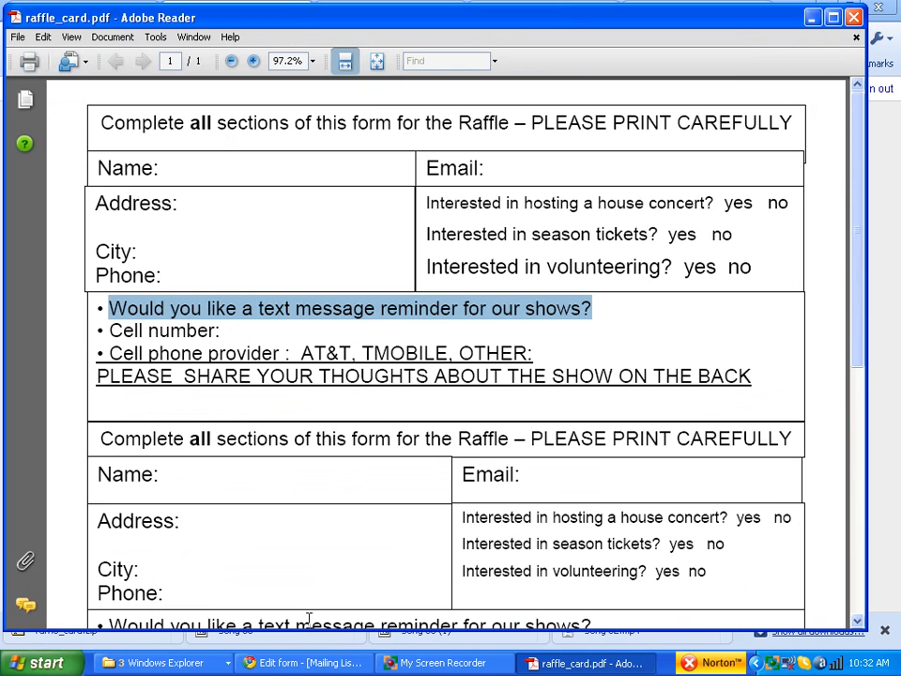
click(305, 663)
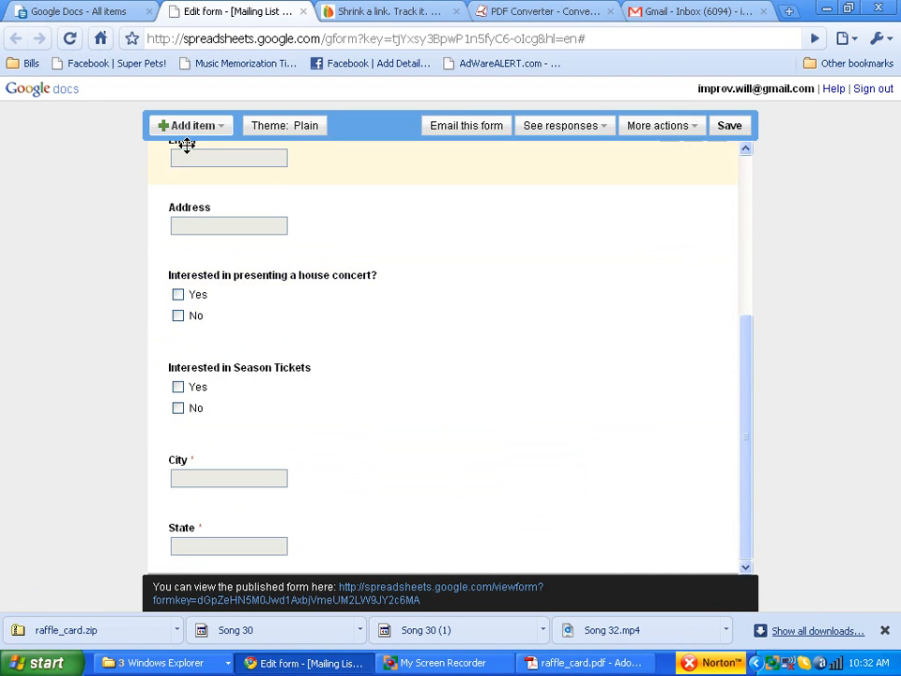
click(193, 125)
click(183, 166)
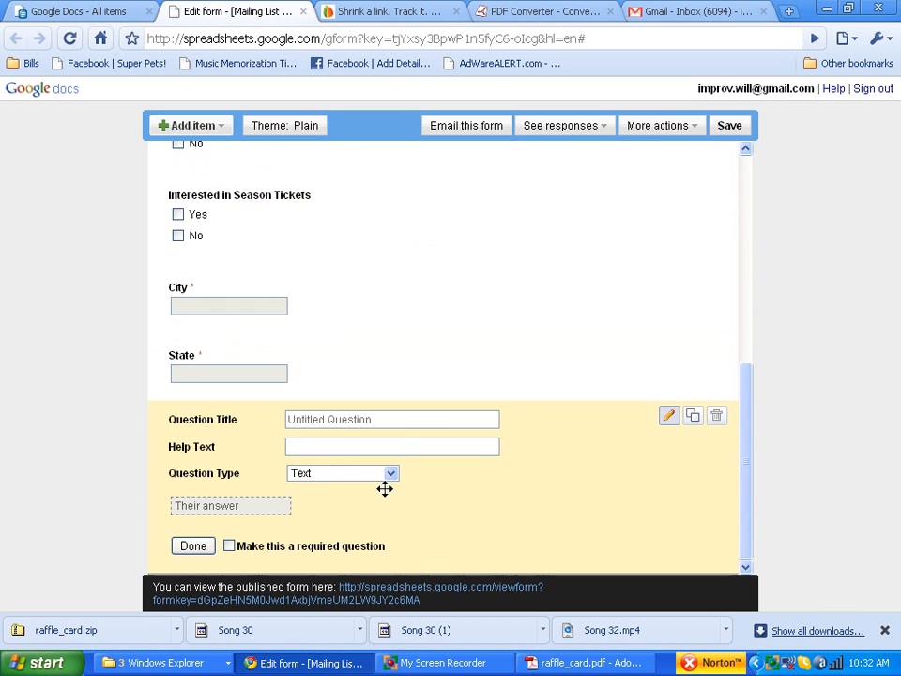
Step: Title the new question "Volunteering?", make it Checkboxes with the options "Yes" and "No", and finish editing it
click(413, 423)
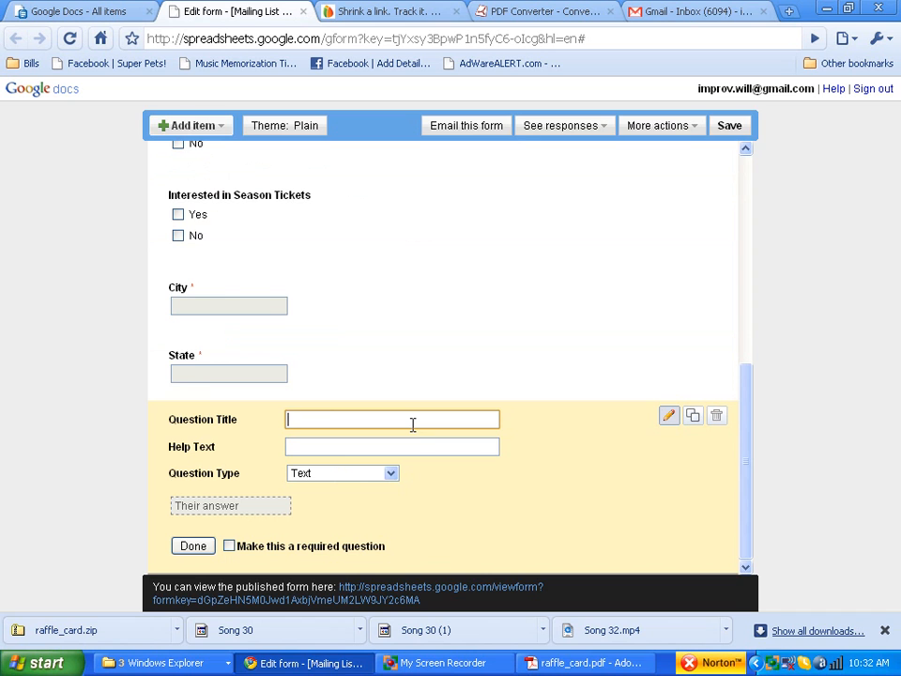
text(Volunteering?)
click(376, 473)
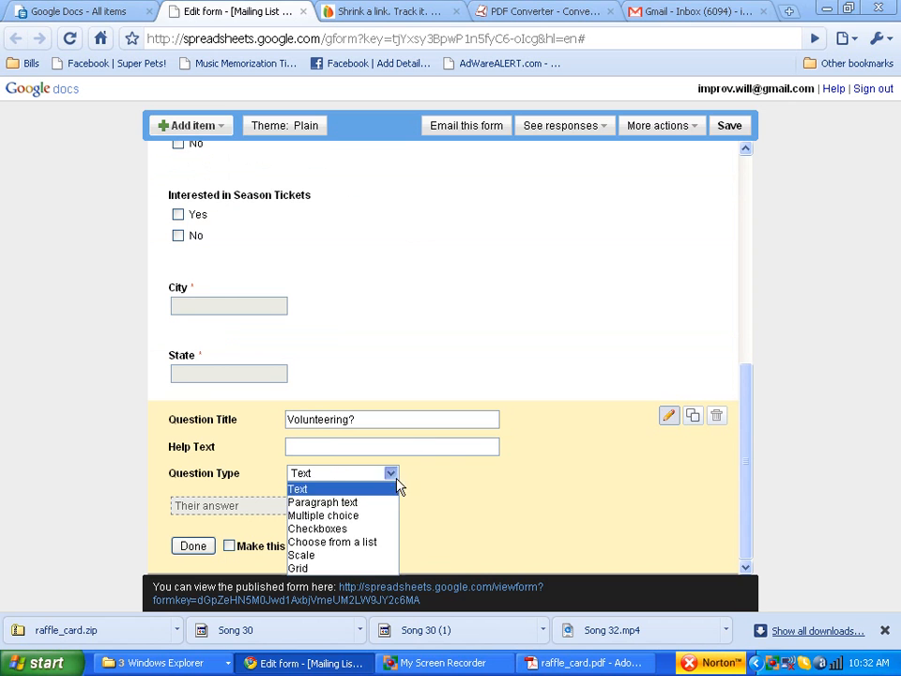
click(319, 528)
text(Yes)
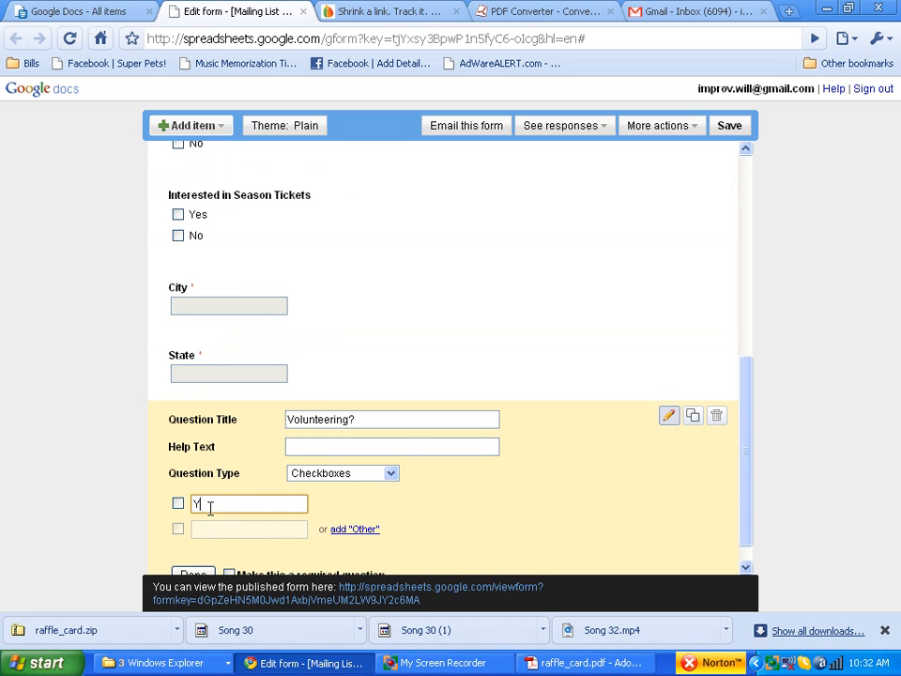
key(Return)
text(No)
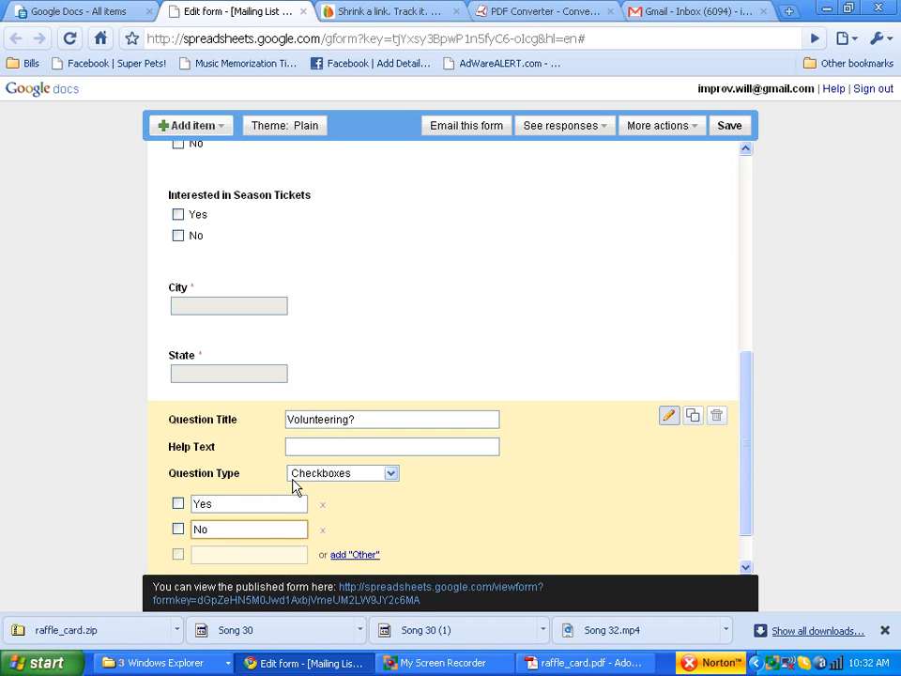
scroll(479, 505, down, 1)
click(191, 548)
click(437, 663)
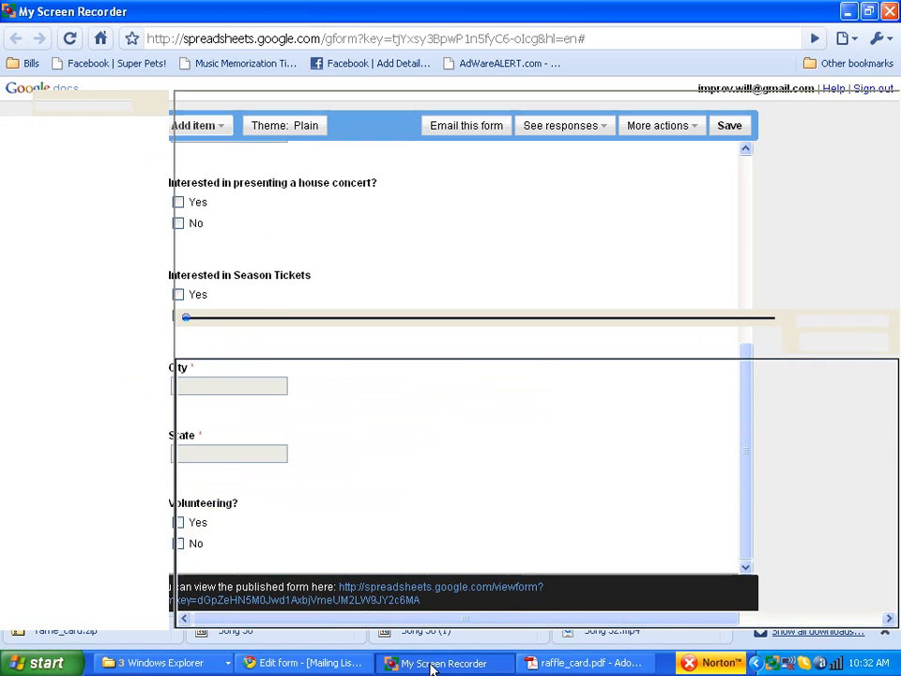
click(16, 80)
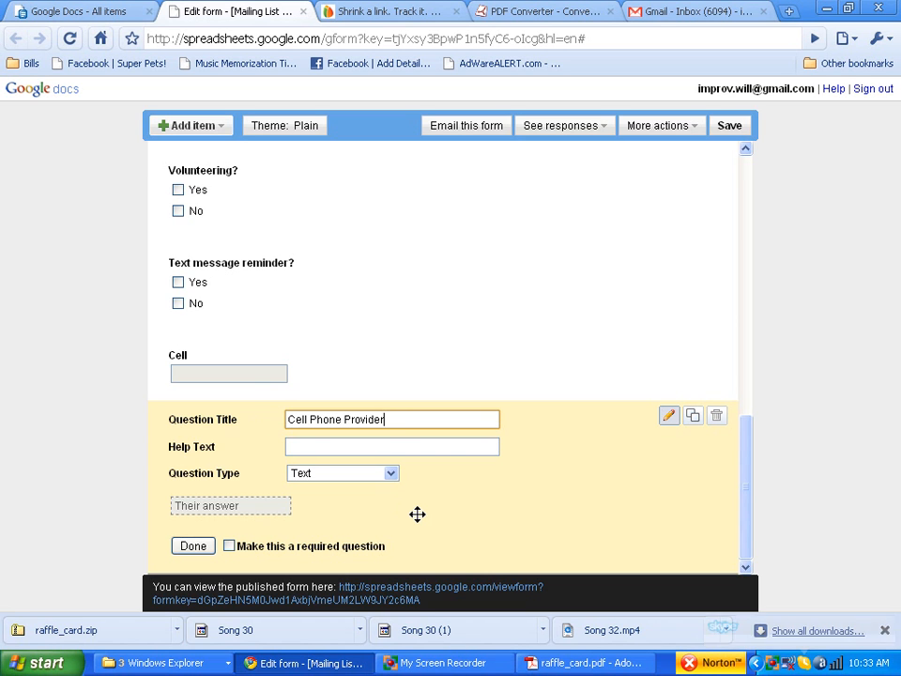
Step: Give the Cell Phone Provider question the help text "(att&t, verizon)" and finish editing it
click(322, 447)
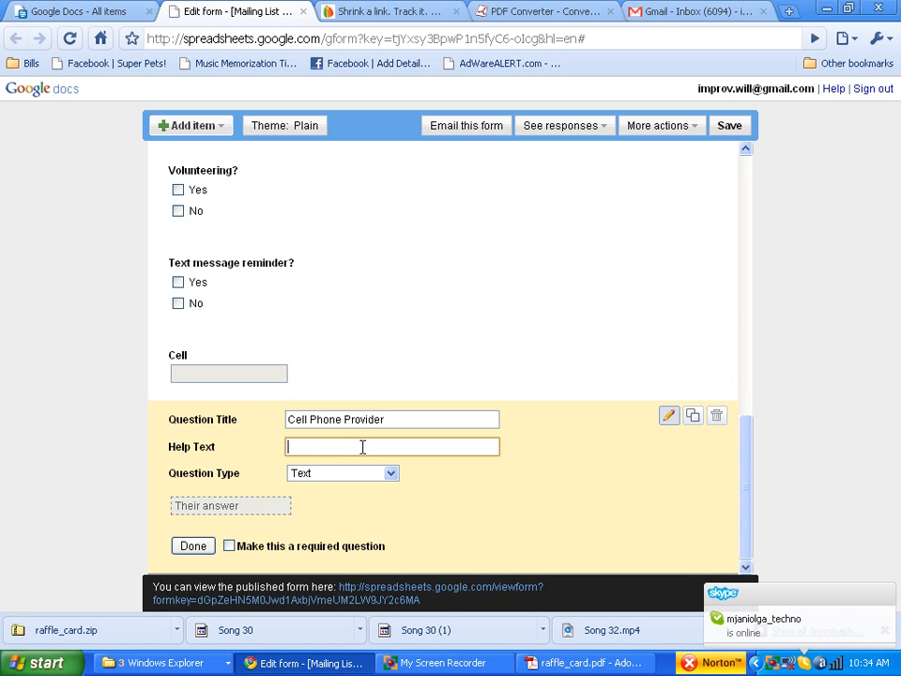
text((att&t, verizon)
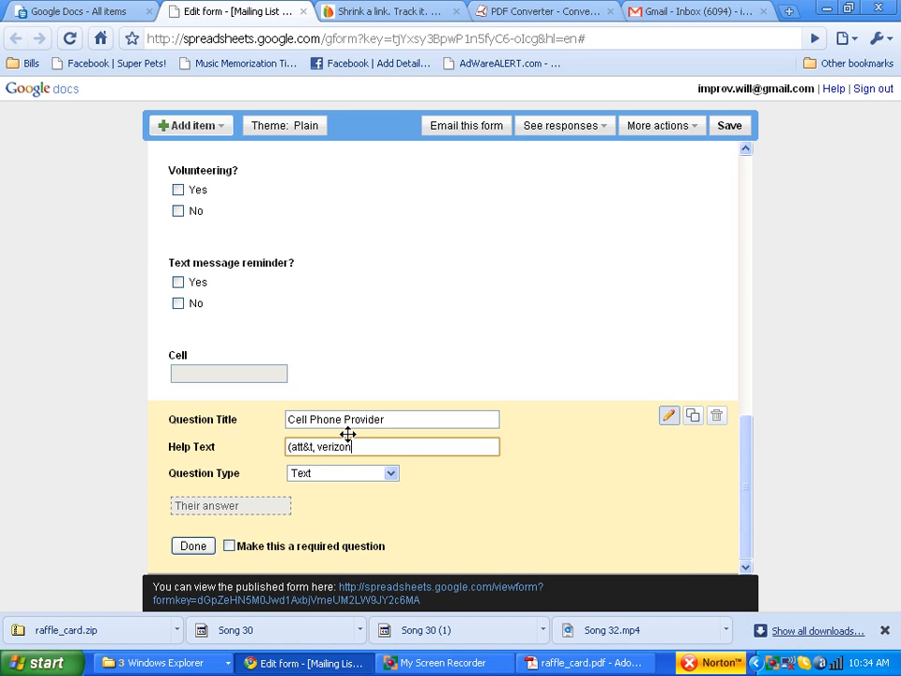
text())
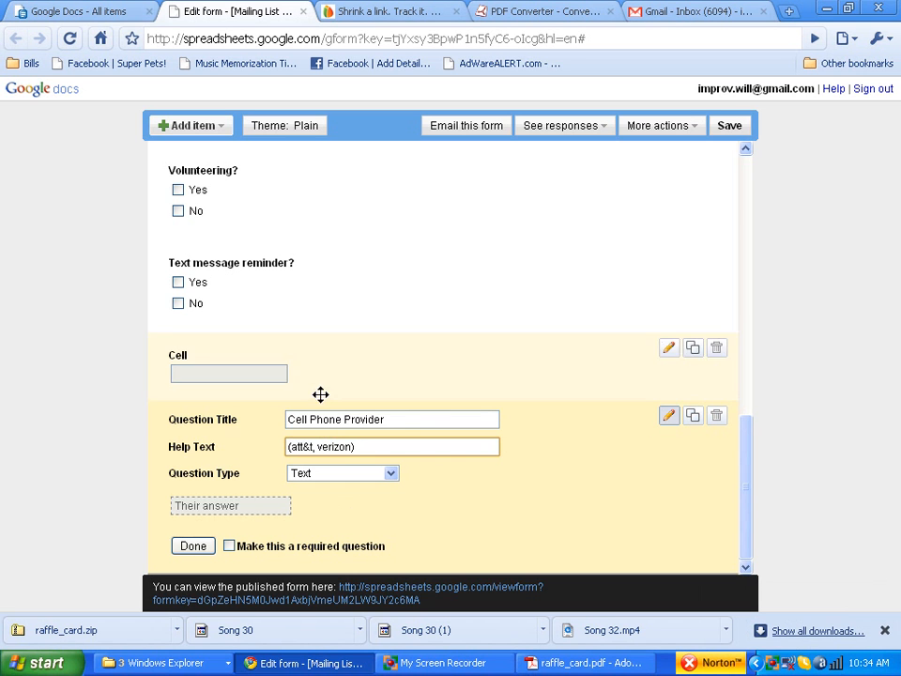
click(196, 547)
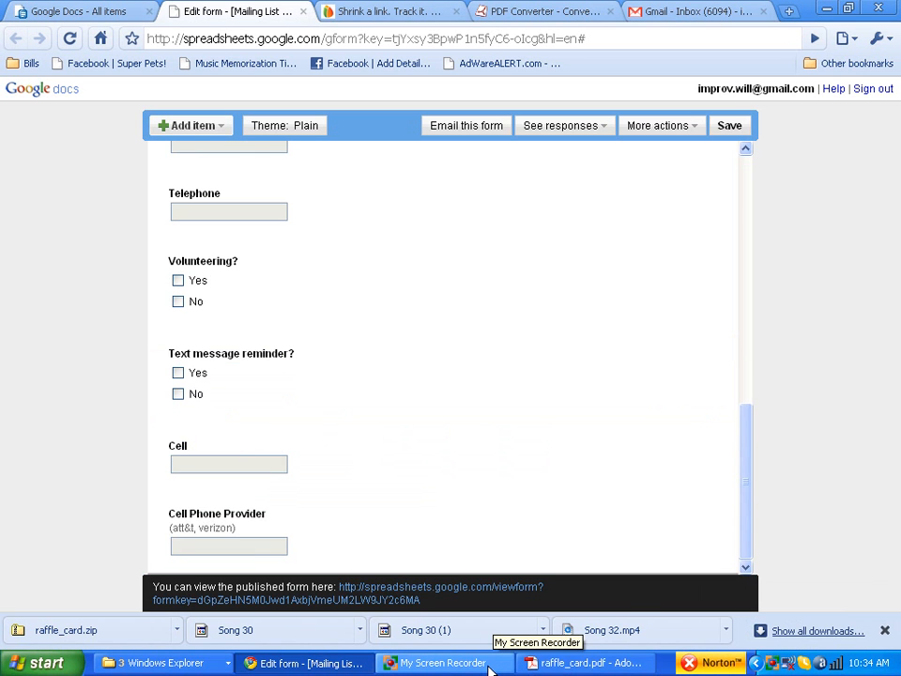
click(460, 663)
click(18, 66)
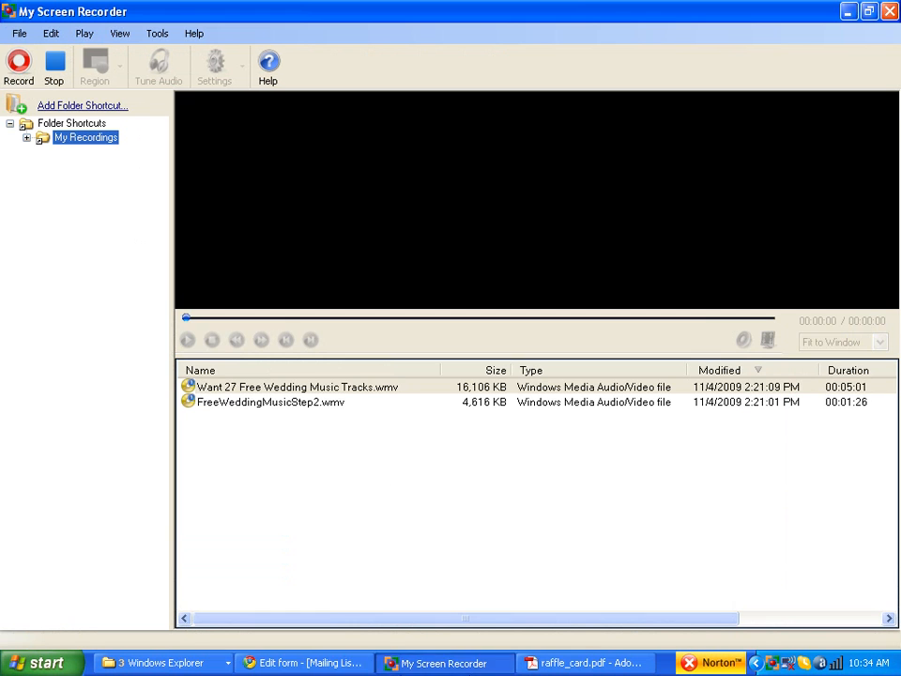
click(313, 663)
Step: Compare the Mailing List Entry form with the raffle card in Adobe Reader and review all its questions in Chrome
scroll(507, 422, up, 10)
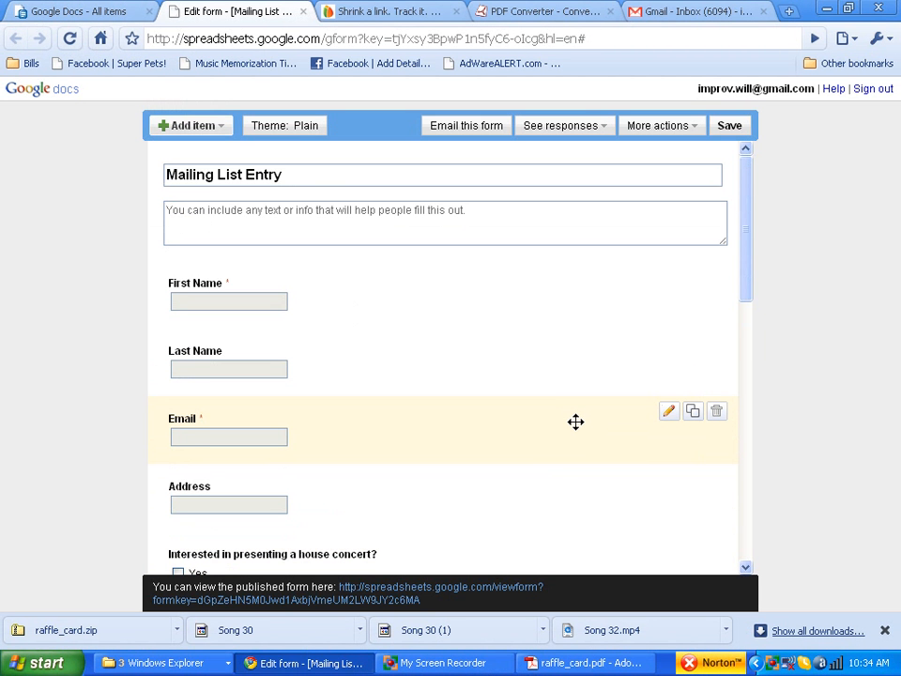
click(601, 663)
click(319, 663)
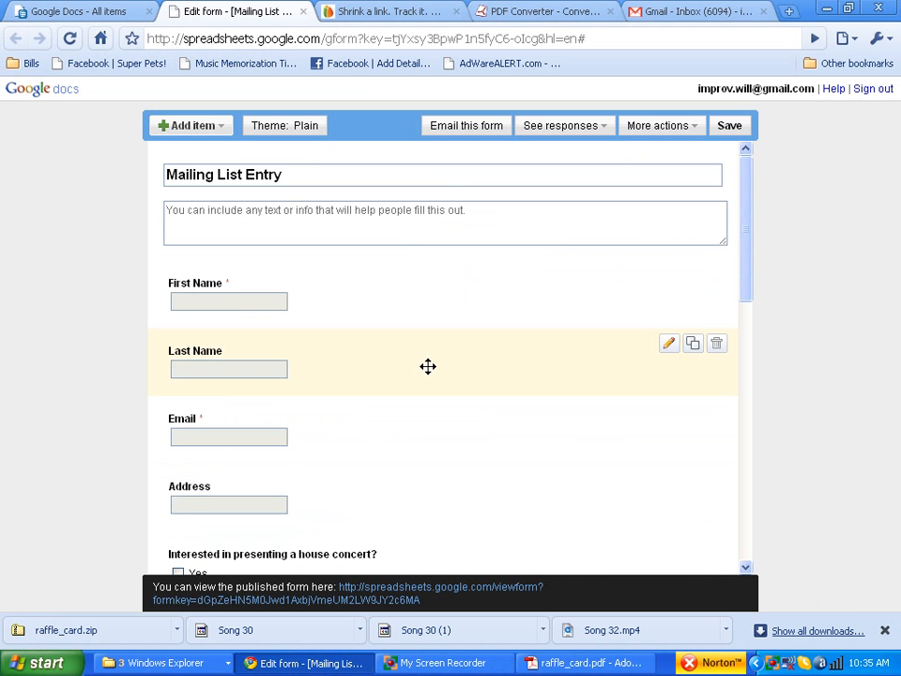
scroll(428, 398, down, 5)
scroll(427, 398, down, 3)
scroll(427, 398, up, 10)
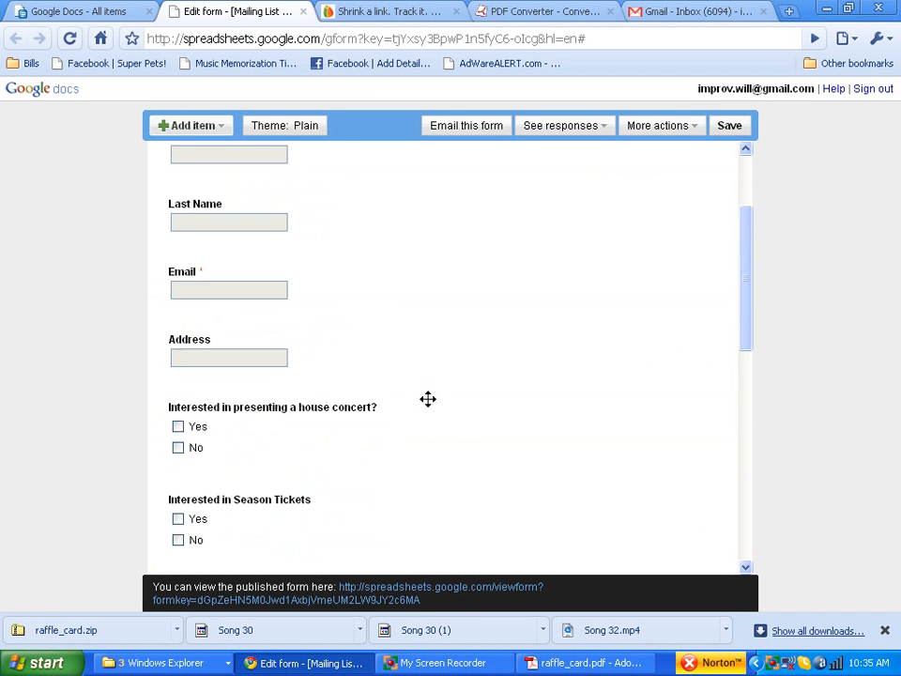
Step: Save the form and replace the confirmation message's second sentence with "Click here to enter another record:", saving the message
click(728, 128)
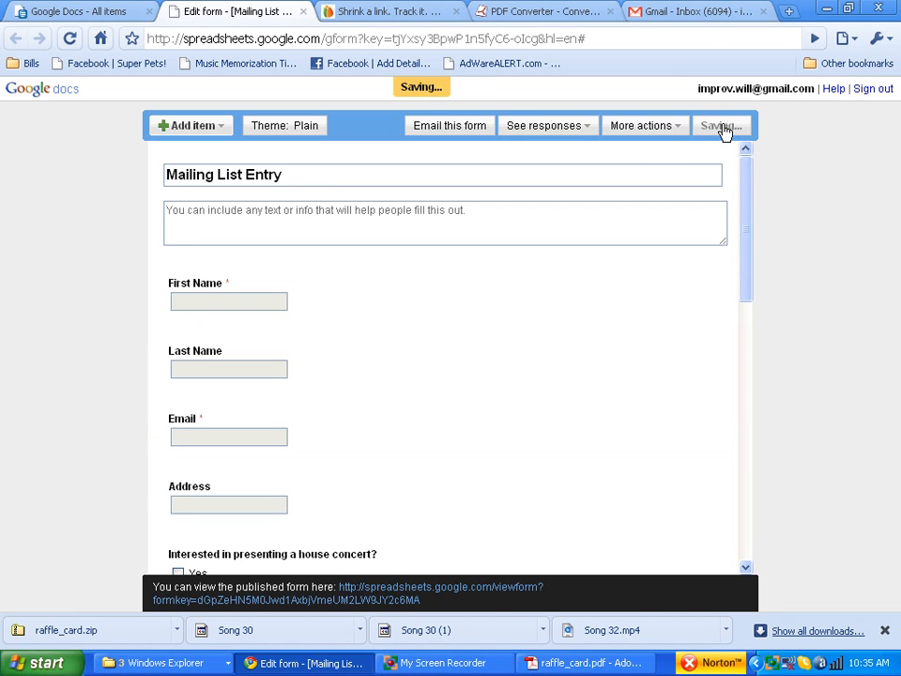
click(647, 129)
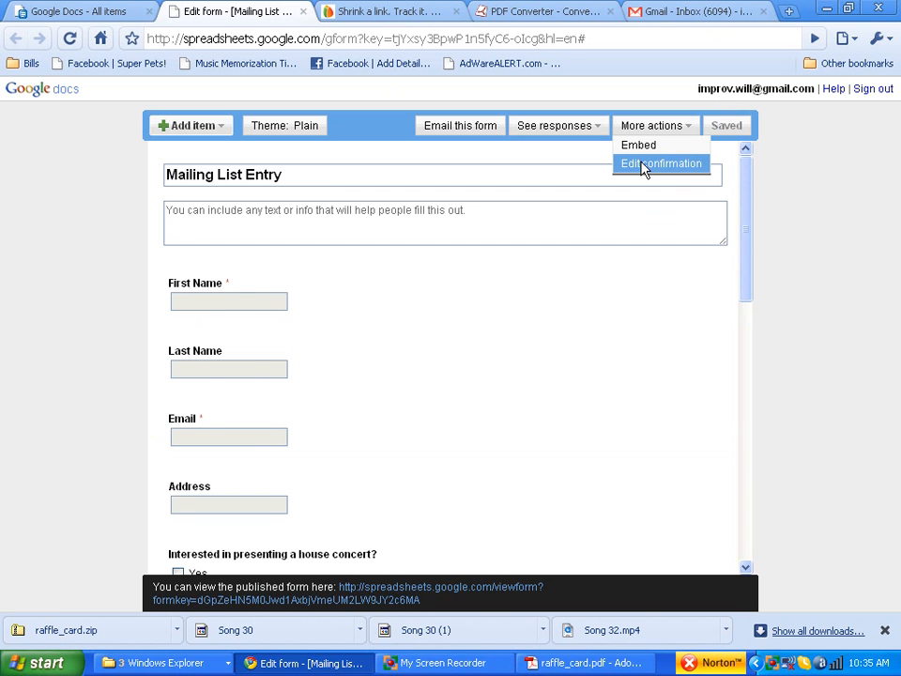
click(644, 166)
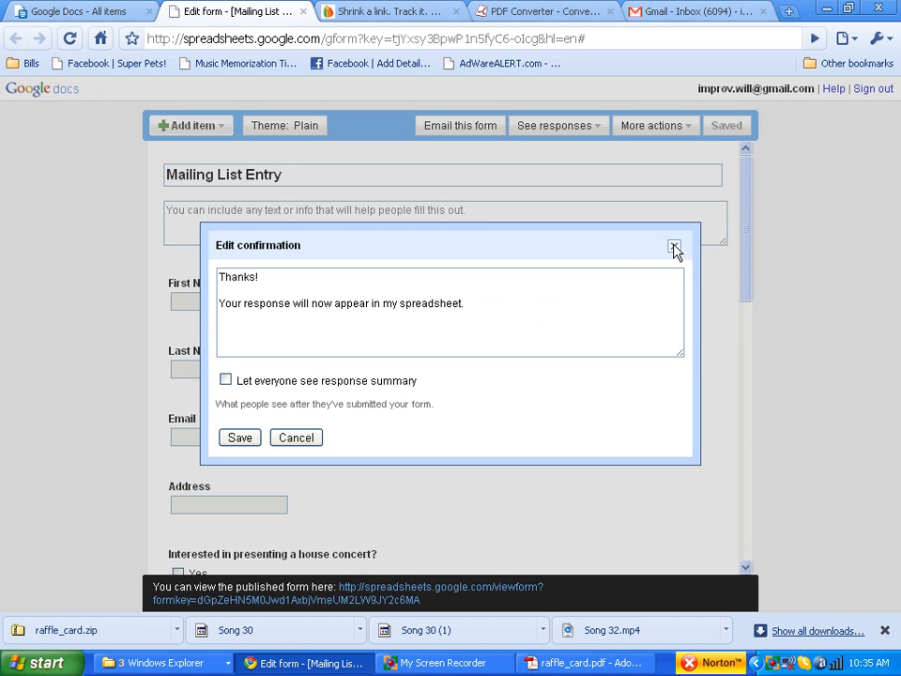
click(497, 305)
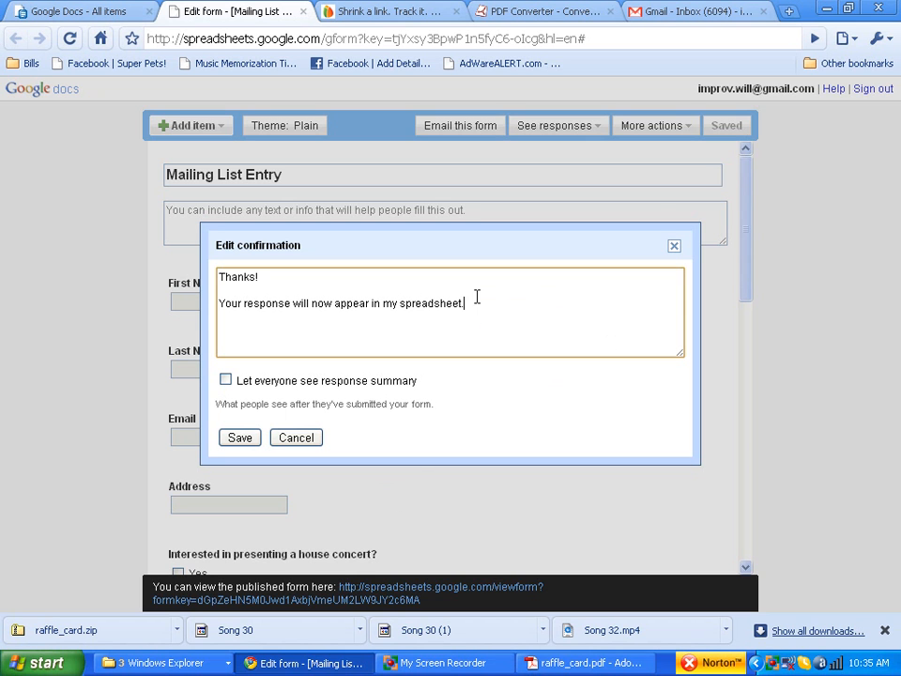
drag(477, 297, 231, 293)
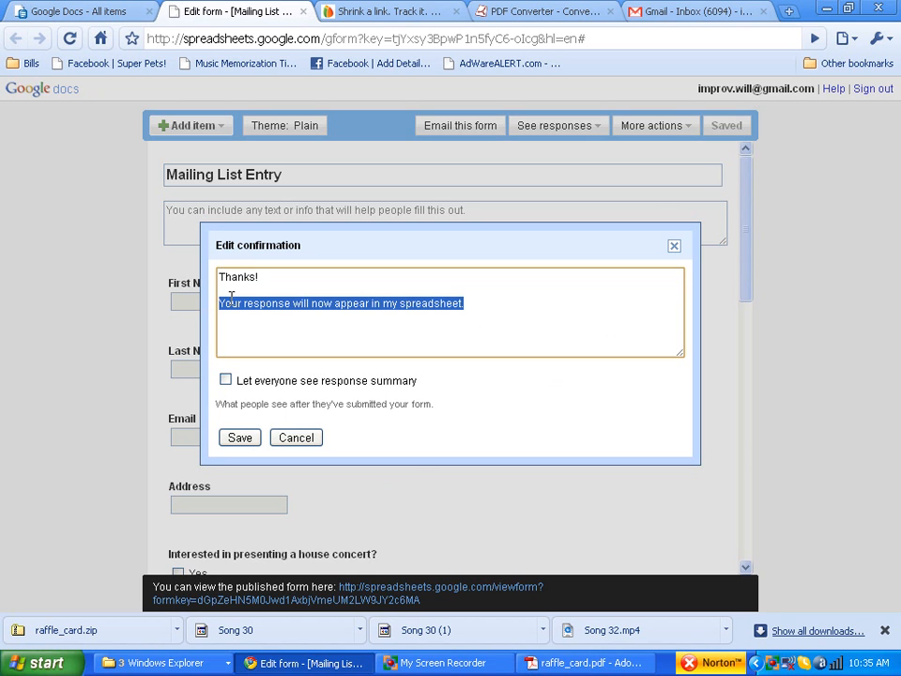
text(Click here to enter another record:)
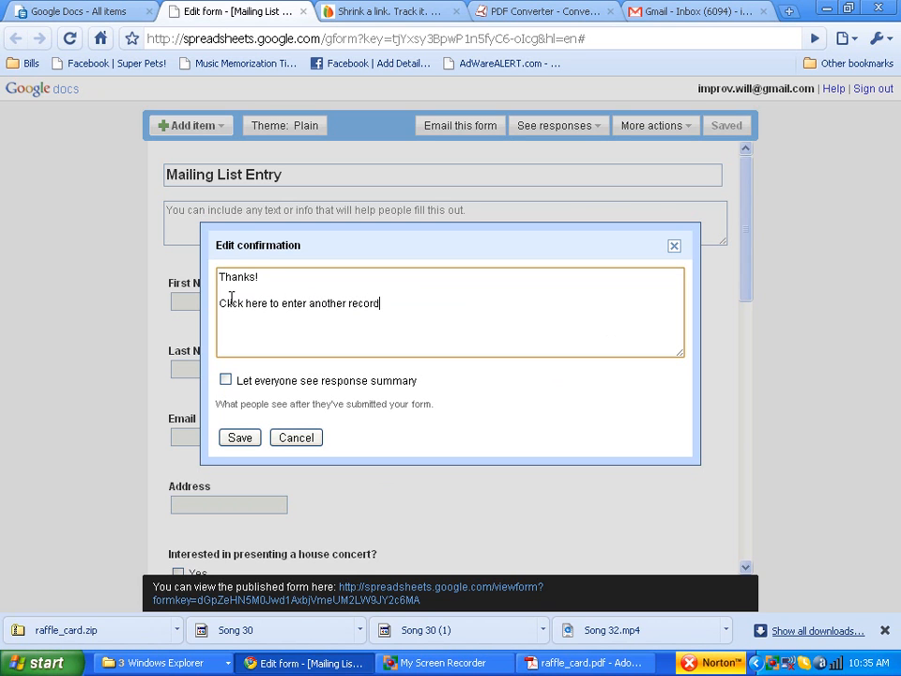
click(241, 438)
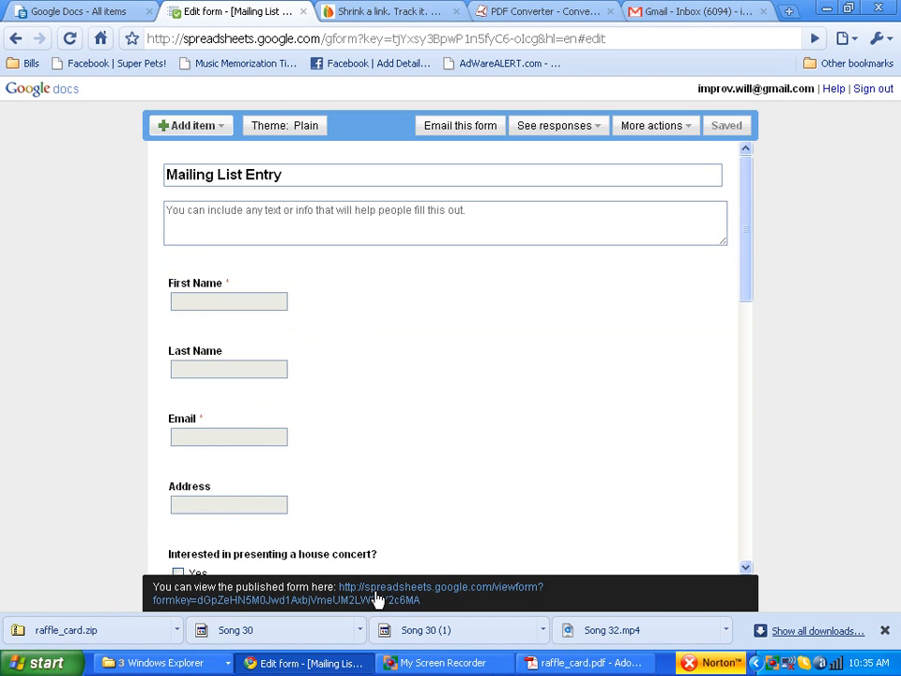
Step: Copy the full web address of the published Mailing List Entry form
right_click(375, 452)
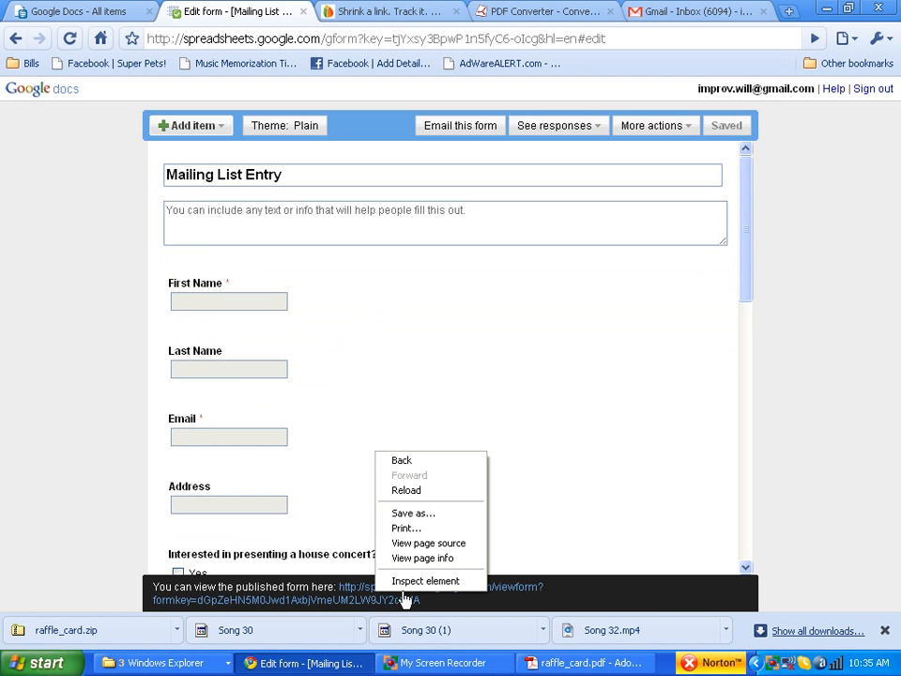
click(330, 492)
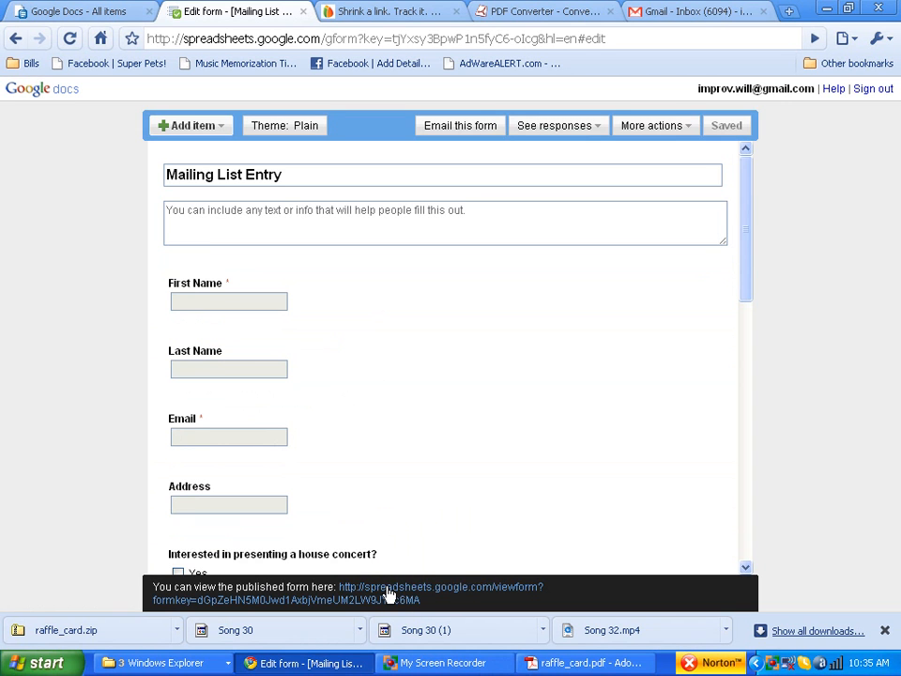
right_click(387, 587)
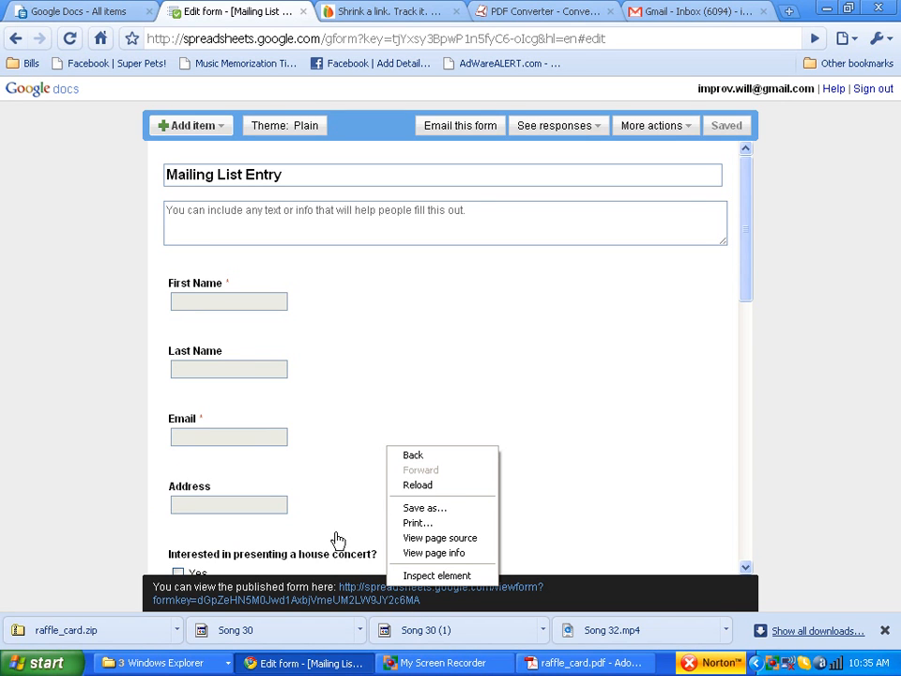
click(603, 472)
drag(489, 598, 257, 443)
key(ctrl+c)
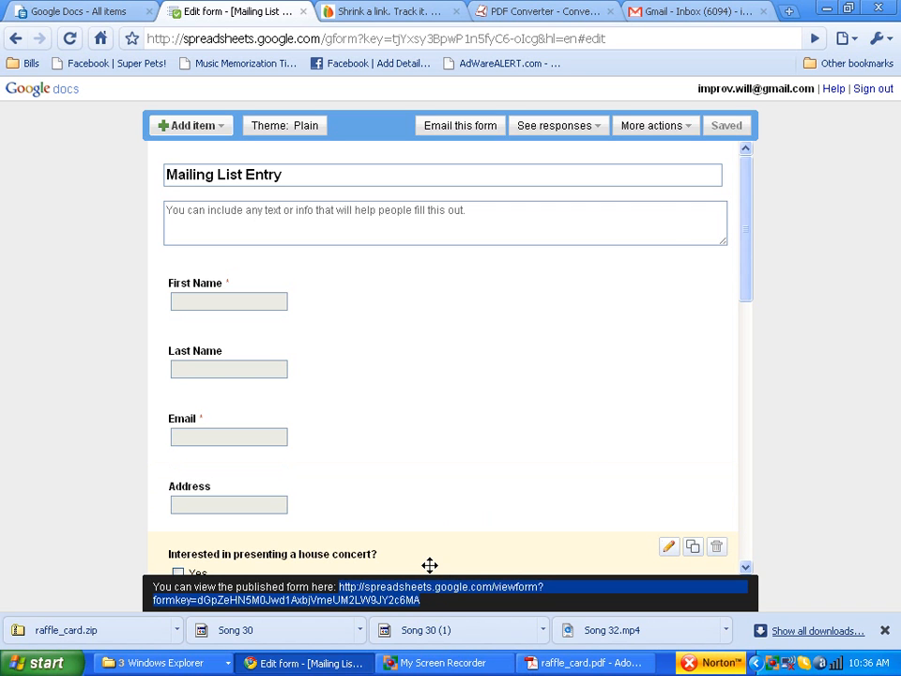
Step: Paste the published form's address below "Click here to enter another record:" in the confirmation message and save it
click(653, 126)
click(647, 167)
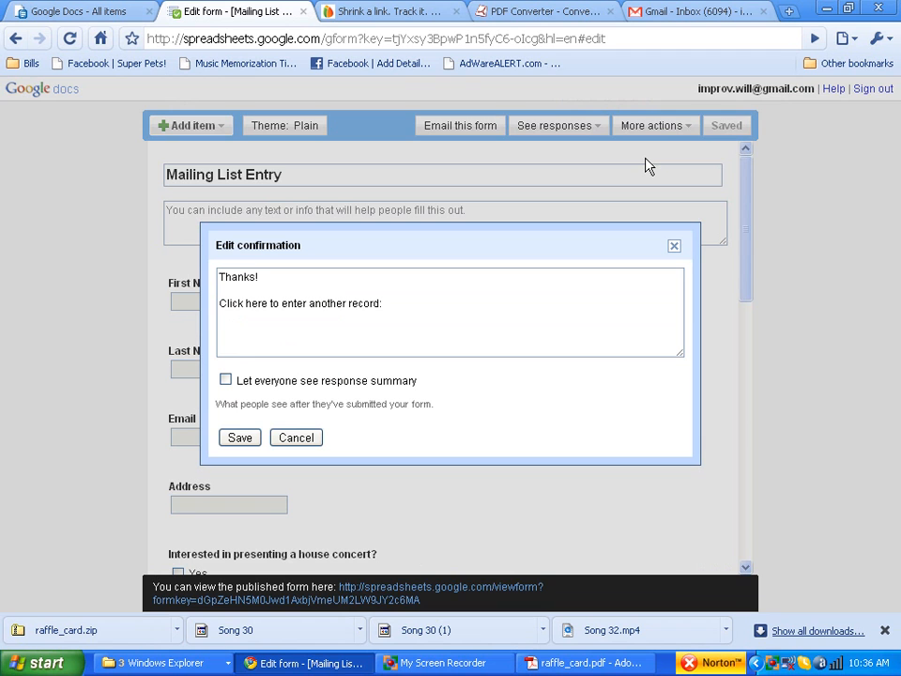
click(236, 333)
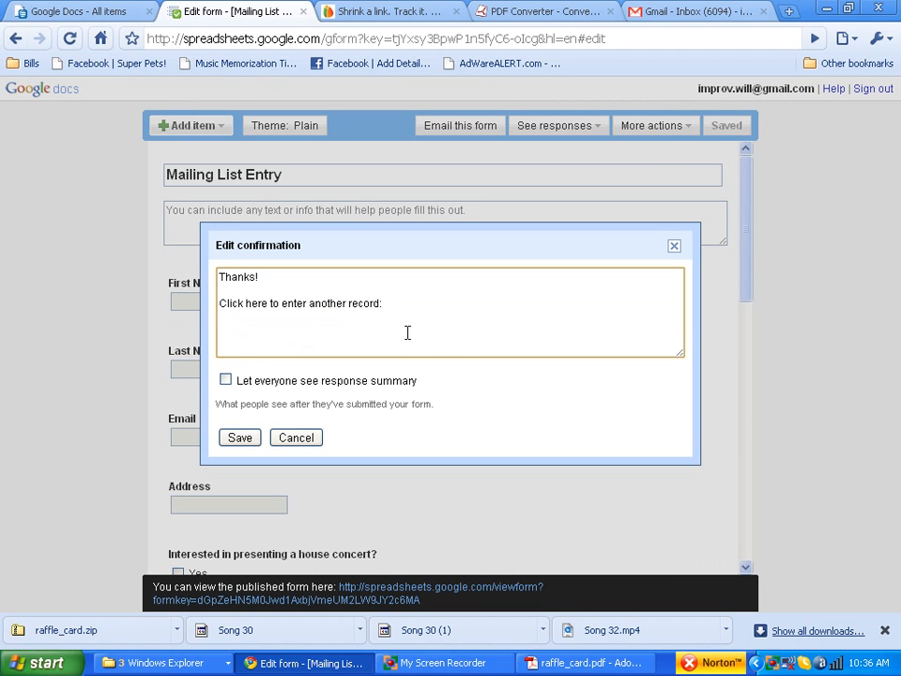
key(ctrl+v)
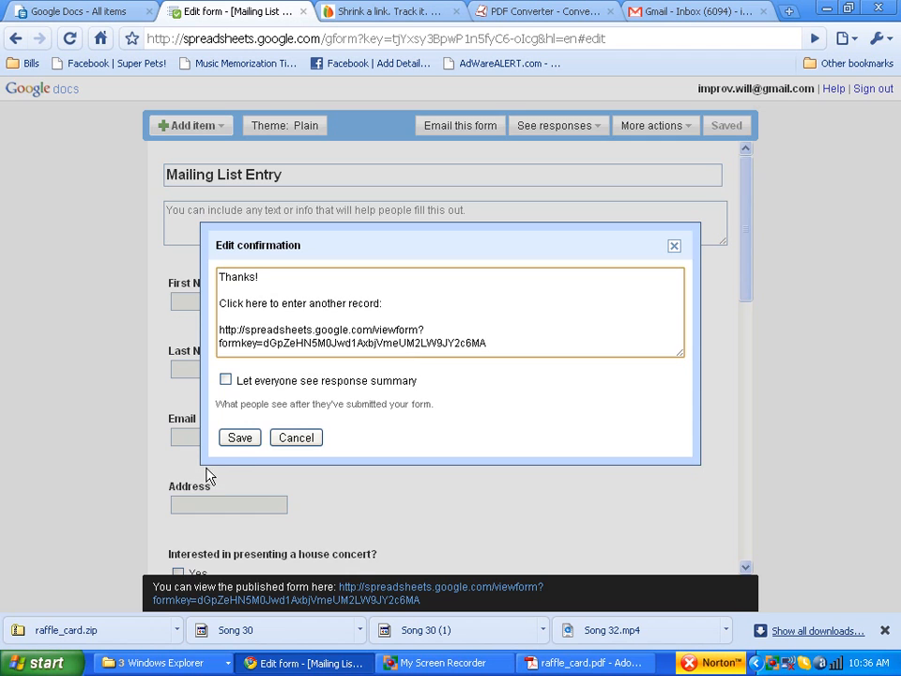
click(241, 441)
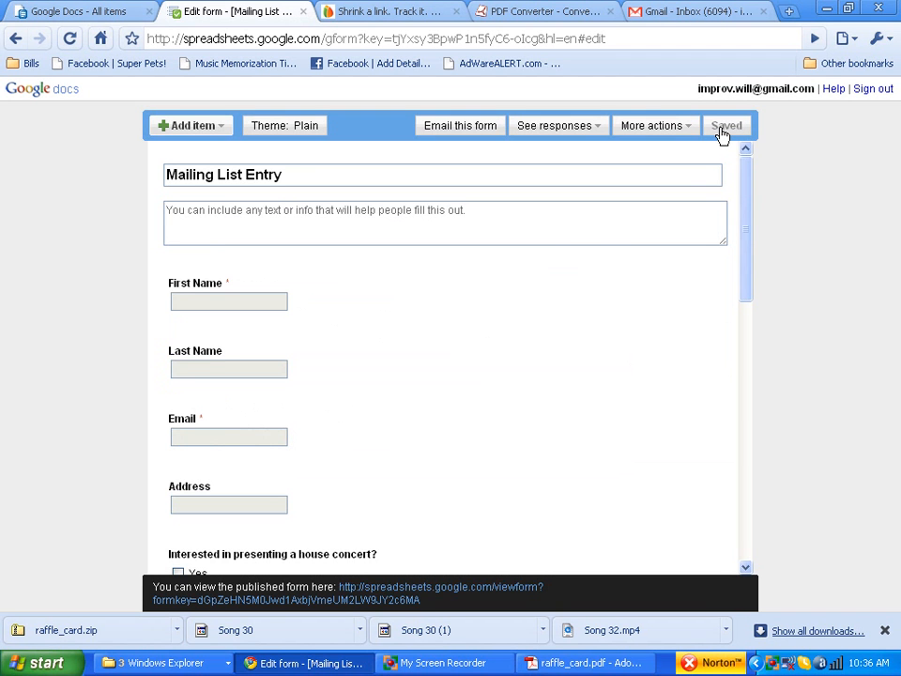
Step: Look over the form's questions in the editor, open the published version and review it down to the Submit button
mouse_move(400, 398)
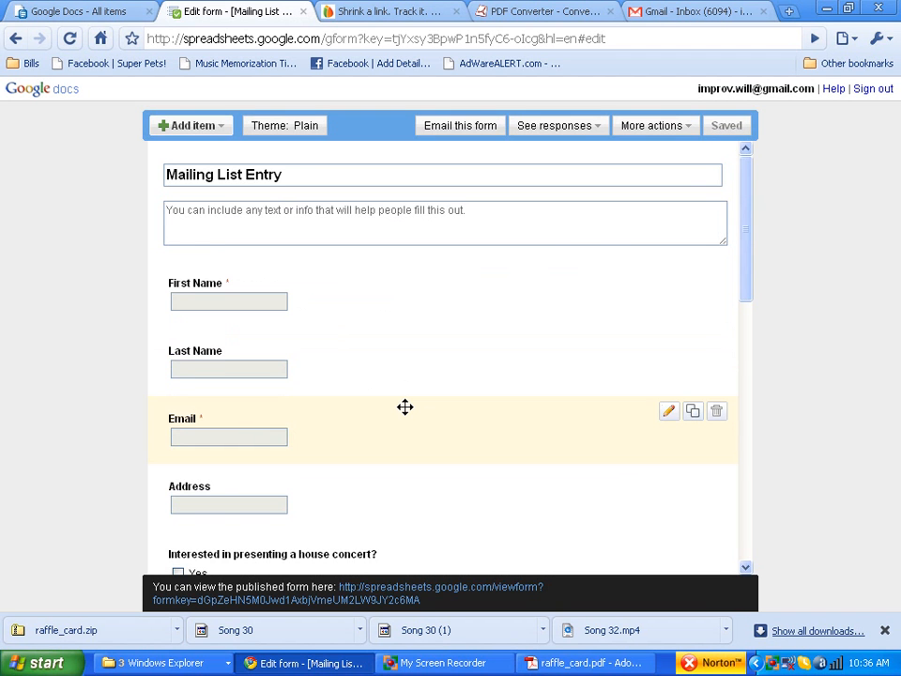
scroll(405, 406, down, 4)
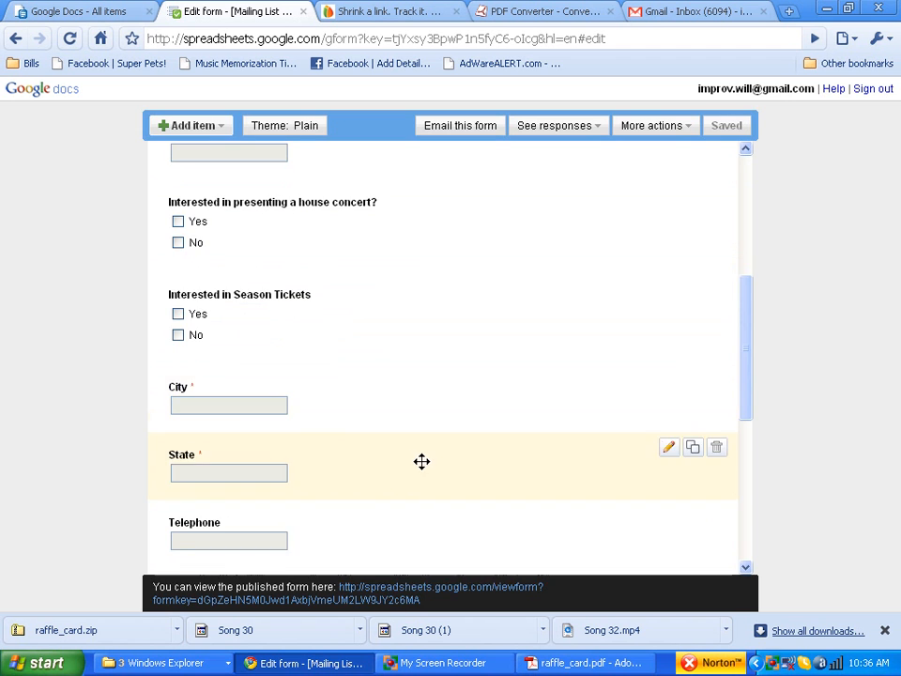
scroll(423, 466, down, 4)
scroll(422, 474, up, 8)
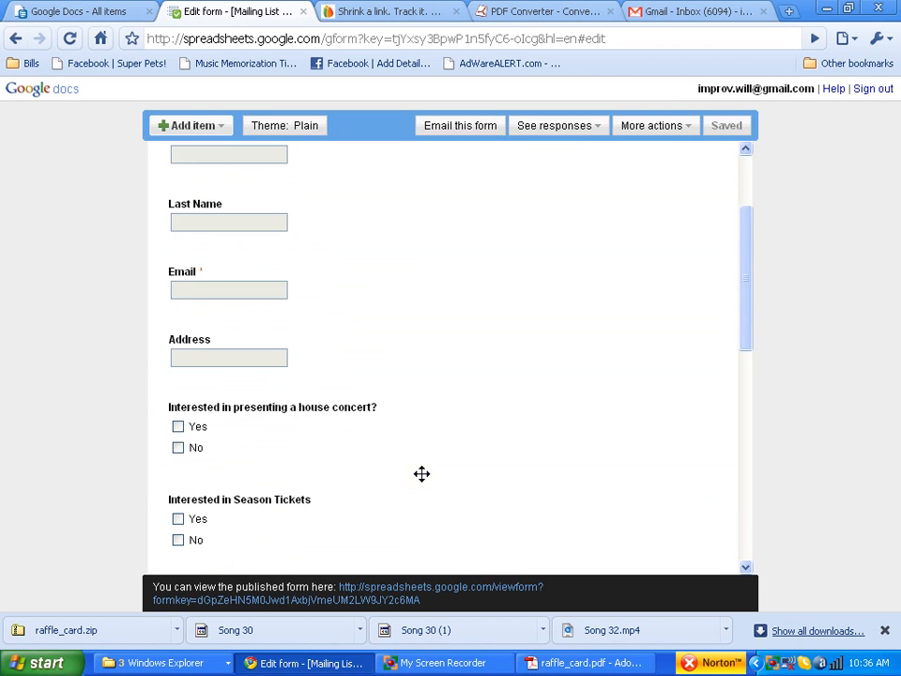
click(377, 601)
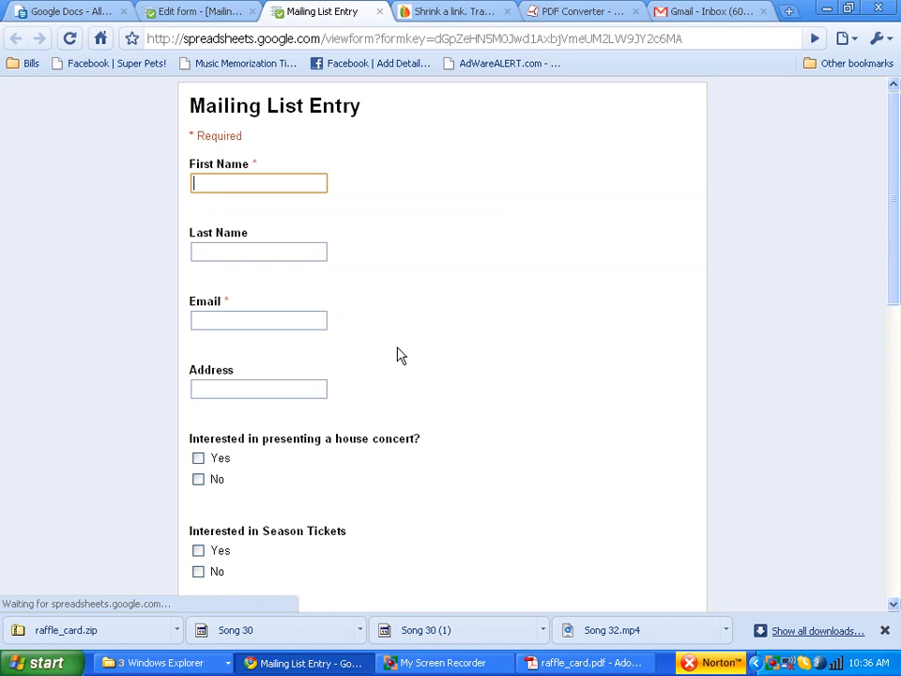
scroll(398, 356, down, 4)
scroll(398, 356, down, 4)
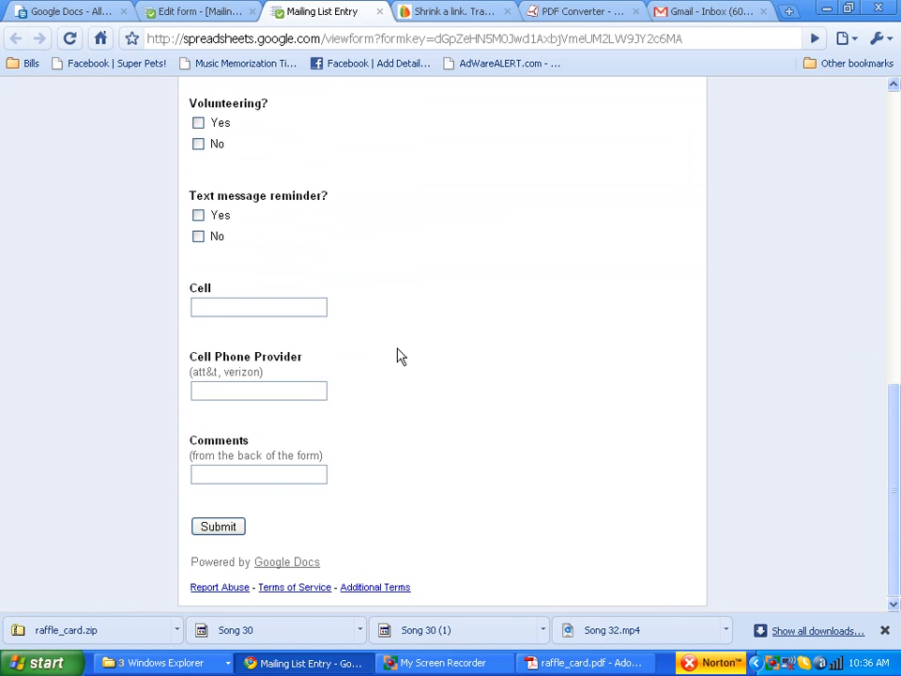
scroll(399, 356, up, 8)
Step: Check the published form's text fields from First Name to Address and its checkbox questions, and close it
click(237, 252)
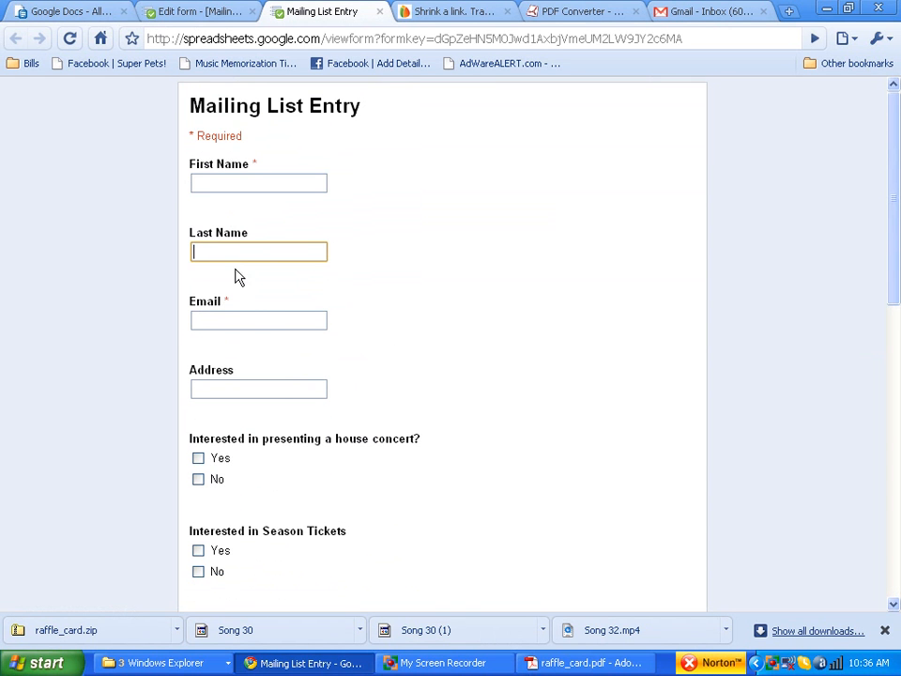
click(255, 315)
click(248, 384)
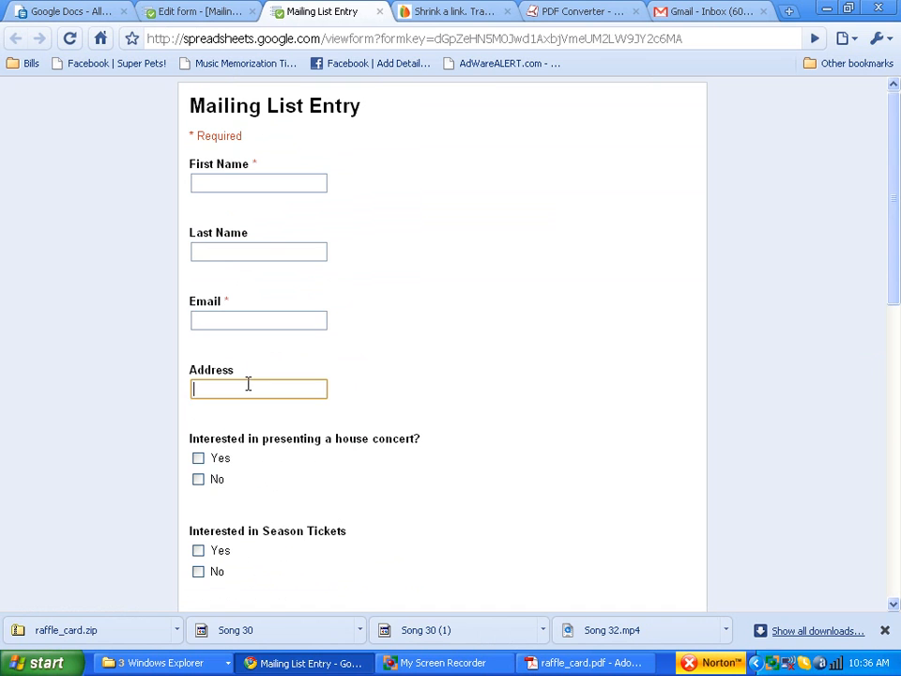
click(241, 177)
scroll(346, 417, down, 7)
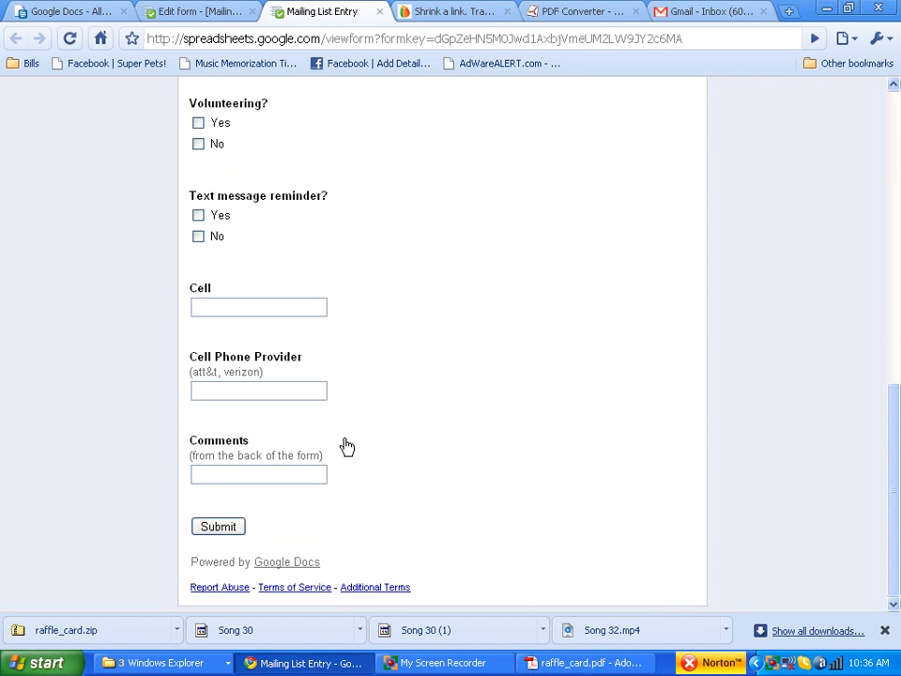
scroll(488, 357, up, 8)
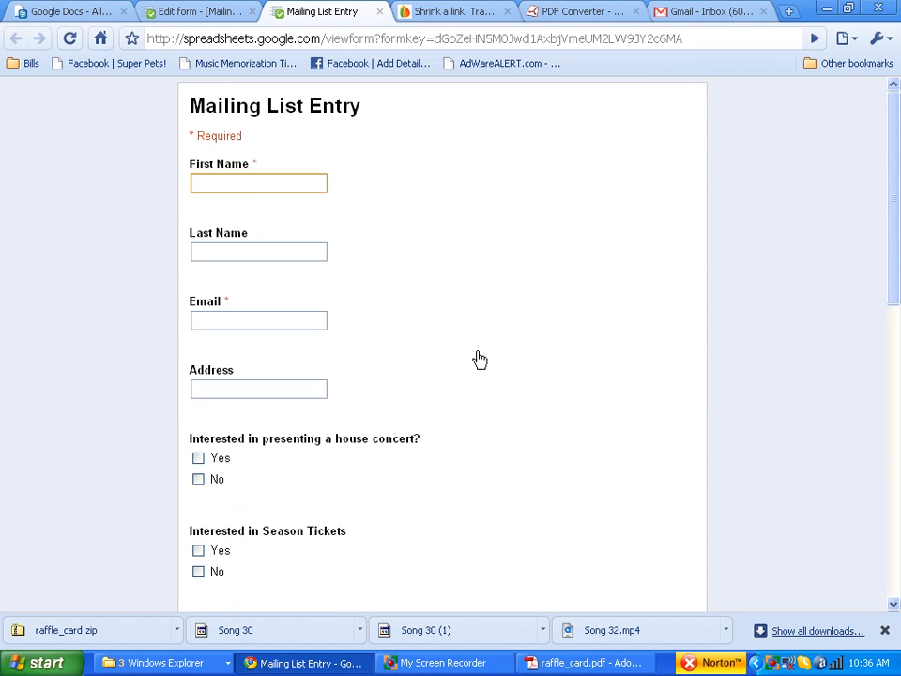
click(228, 467)
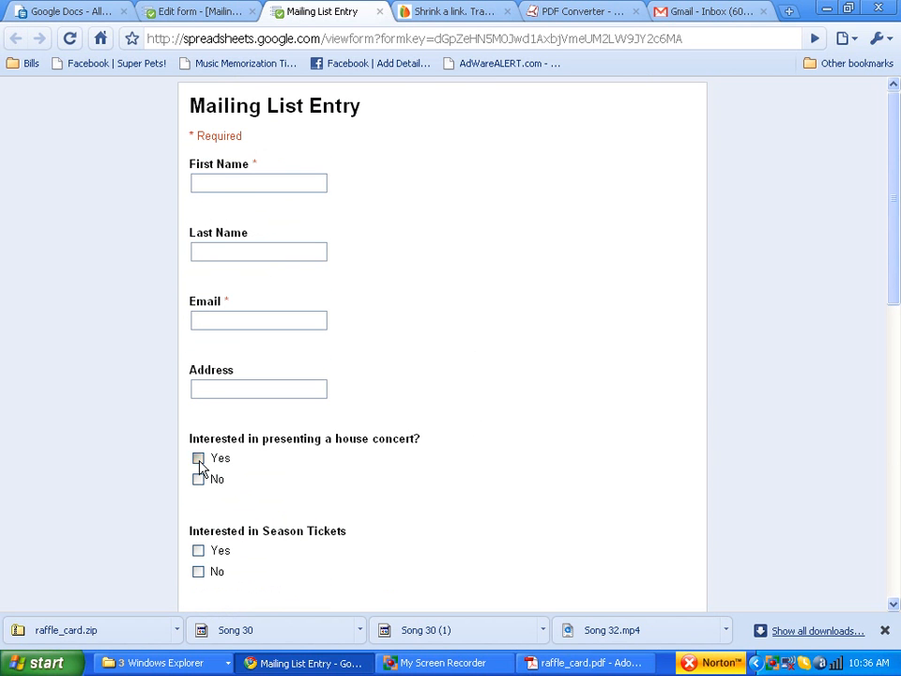
scroll(459, 482, down, 7)
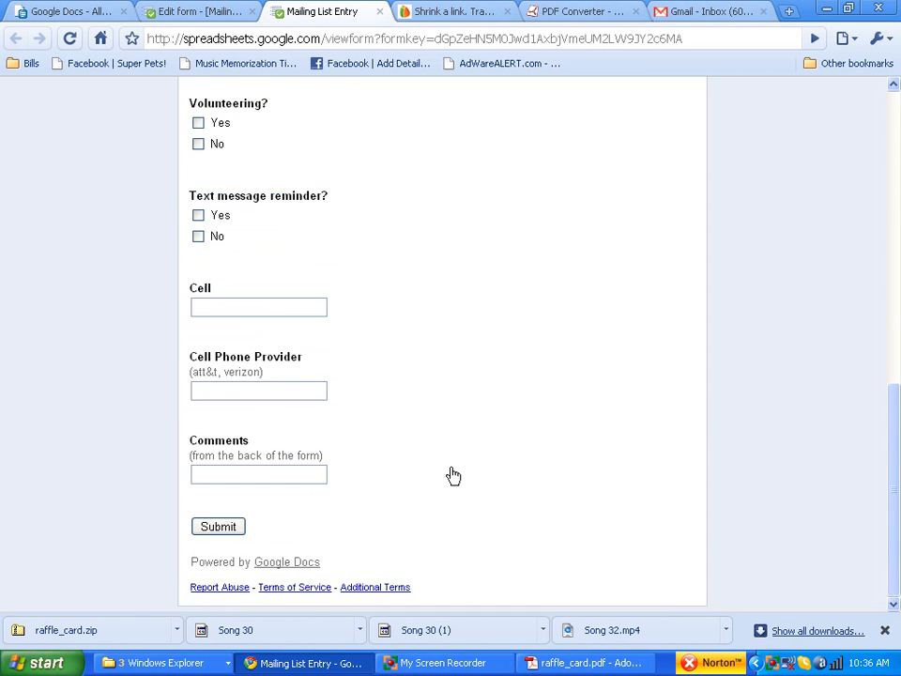
click(380, 12)
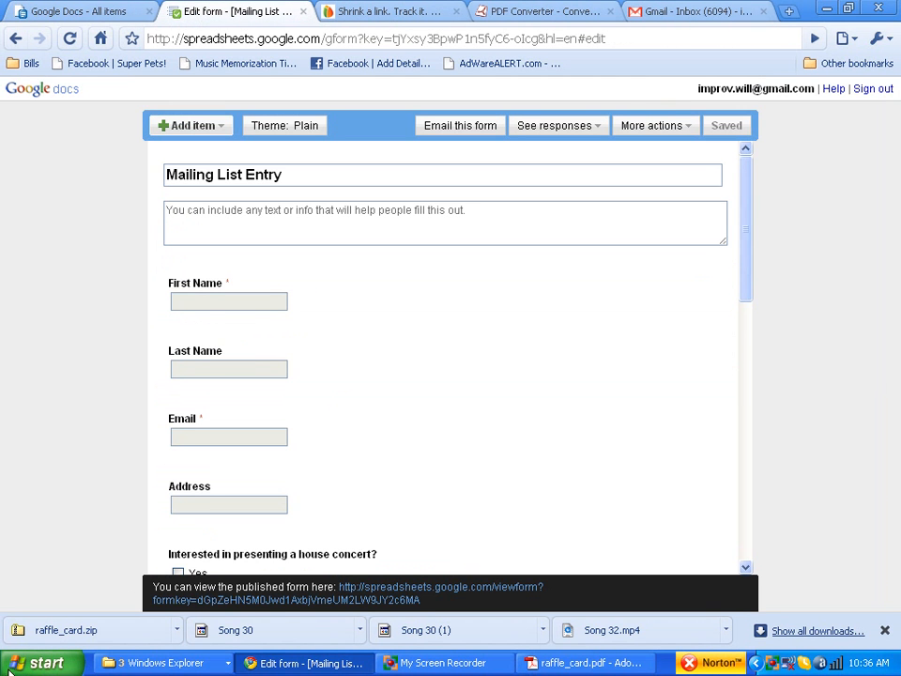
Step: Launch Microsoft Excel with a blank workbook
click(47, 664)
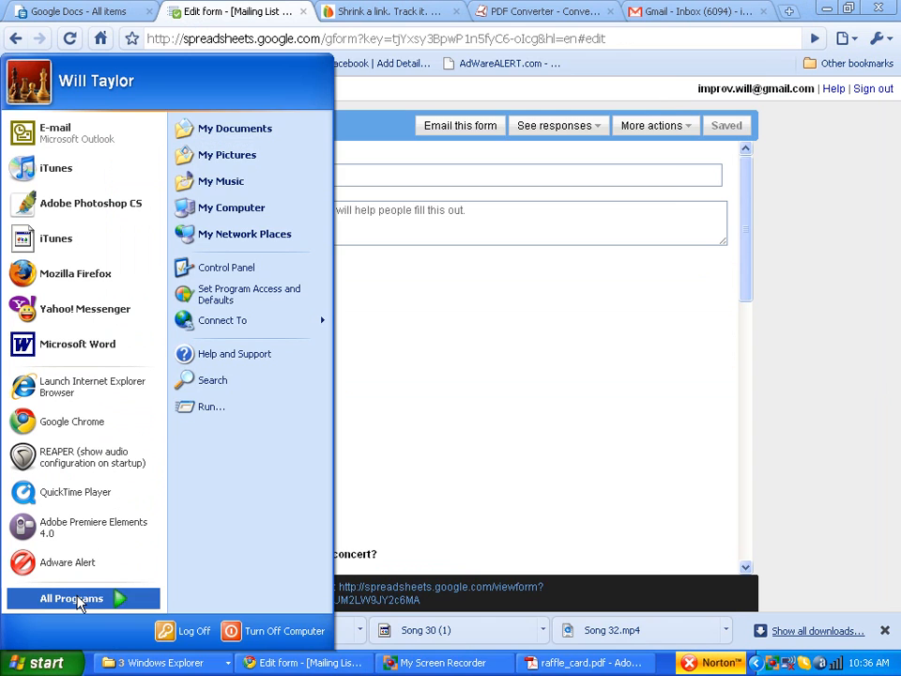
click(77, 600)
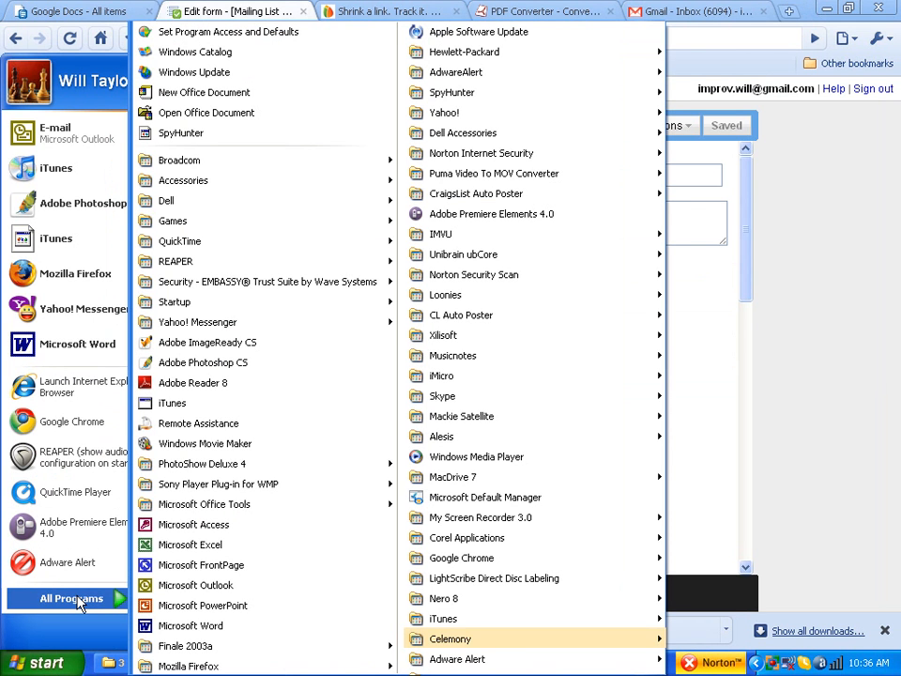
click(209, 545)
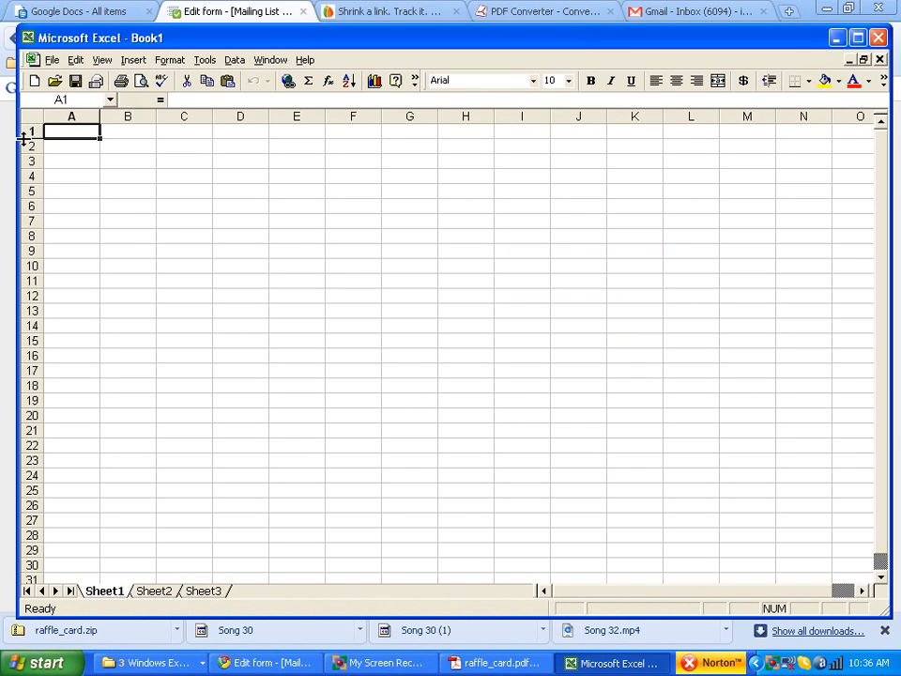
Step: Enter the column headings "first name", "last name" and "email" in cells A1 to C1 and select cell A2
text(Na)
key(BackSpace)
key(BackSpace)
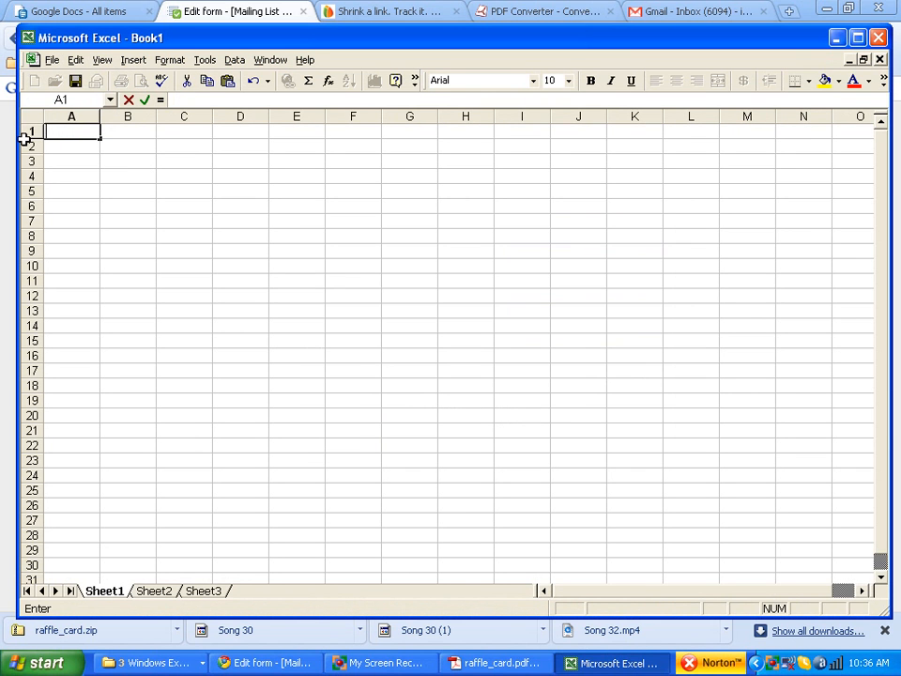
text(first name)
key(Tab)
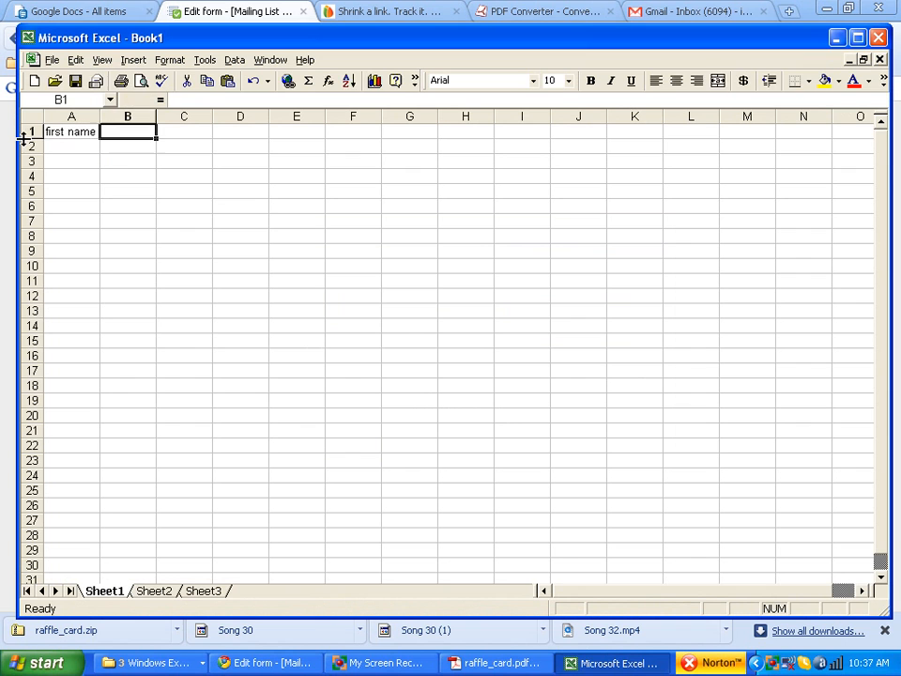
text(last name)
key(Tab)
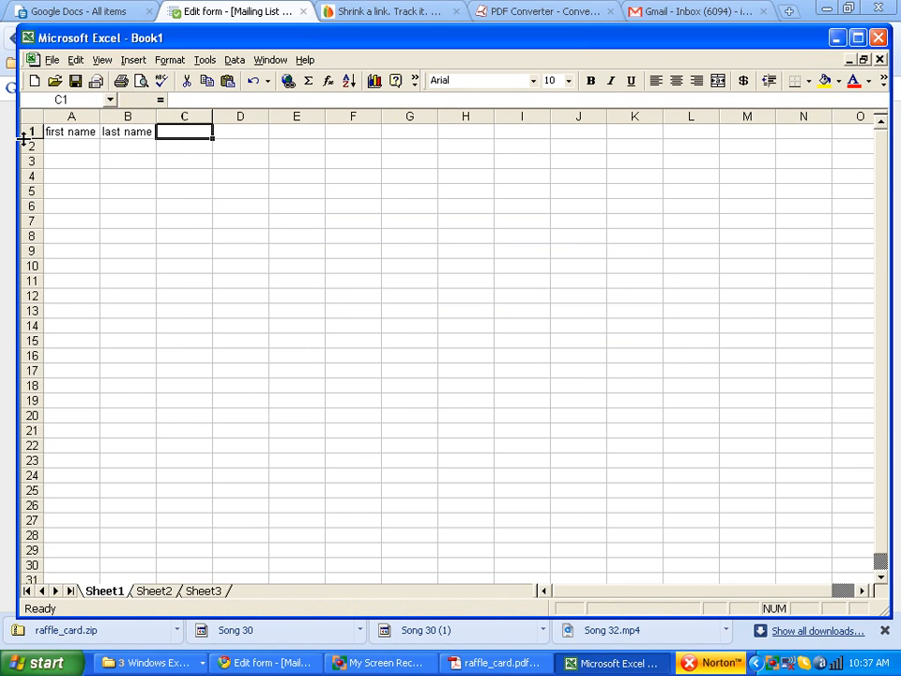
text(email)
key(Tab)
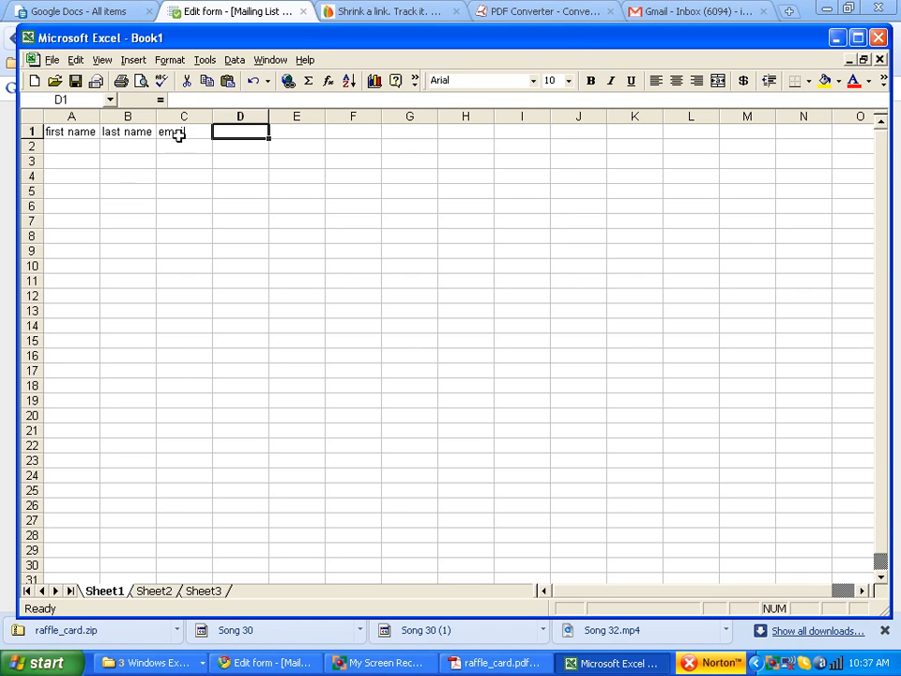
click(81, 146)
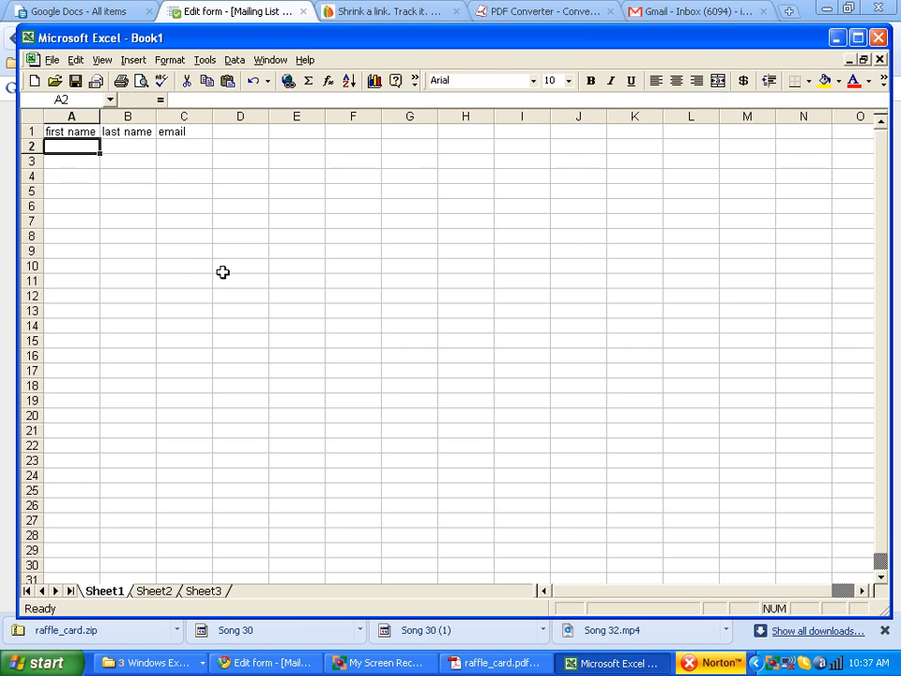
Step: Close the Excel workbook without saving its changes
click(71, 164)
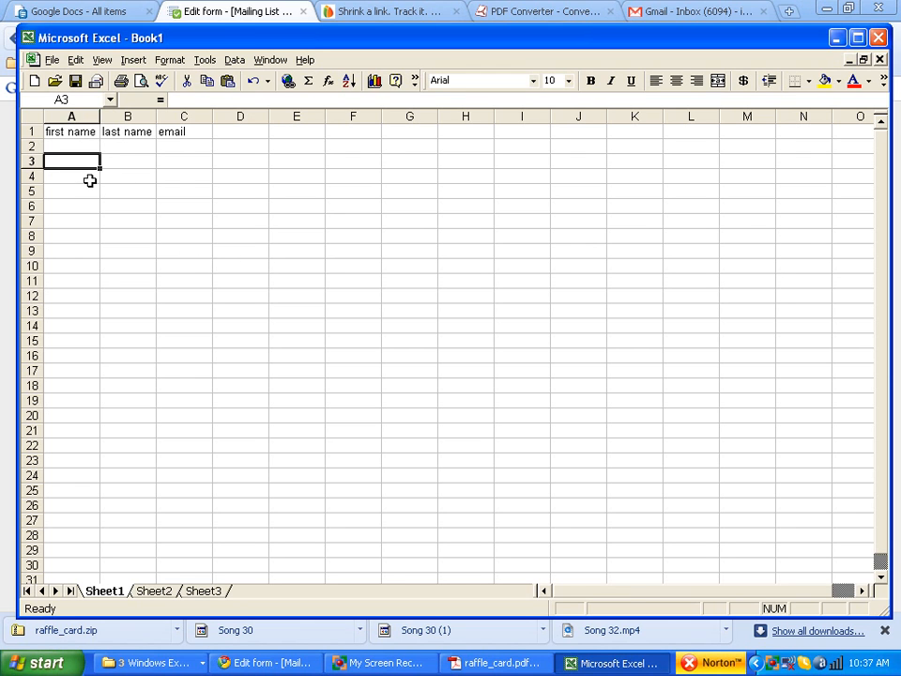
click(89, 178)
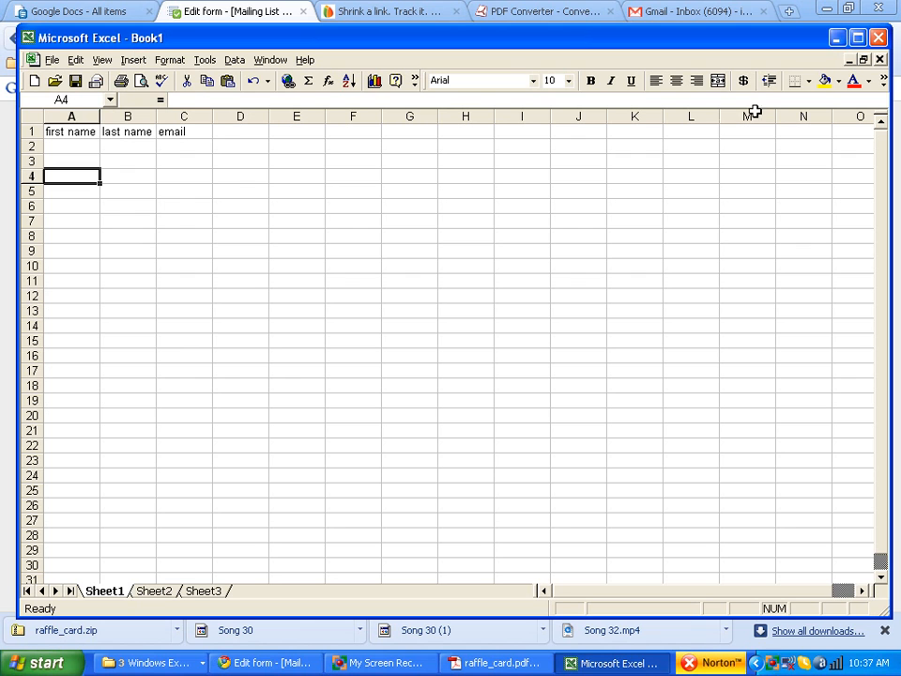
click(877, 43)
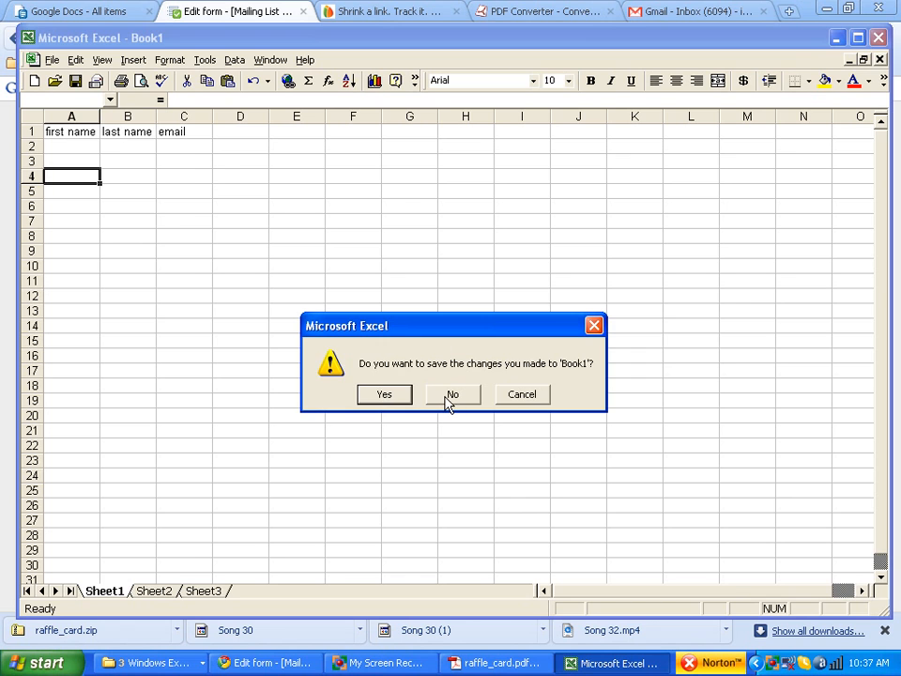
click(450, 396)
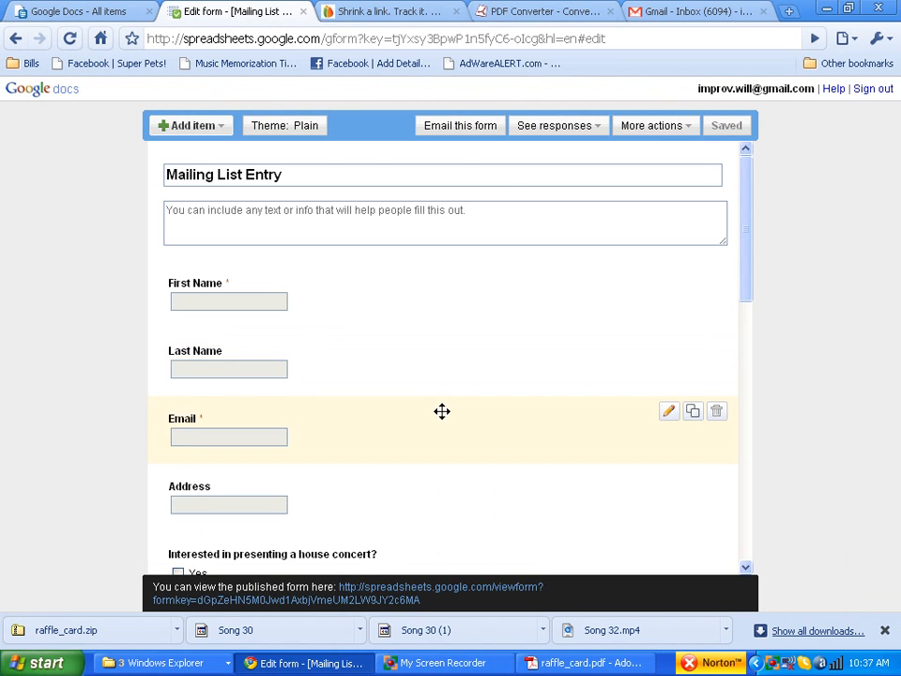
Step: Look over the form down to the Comments question, highlight its published link and view the additional form actions
scroll(440, 414, down, 10)
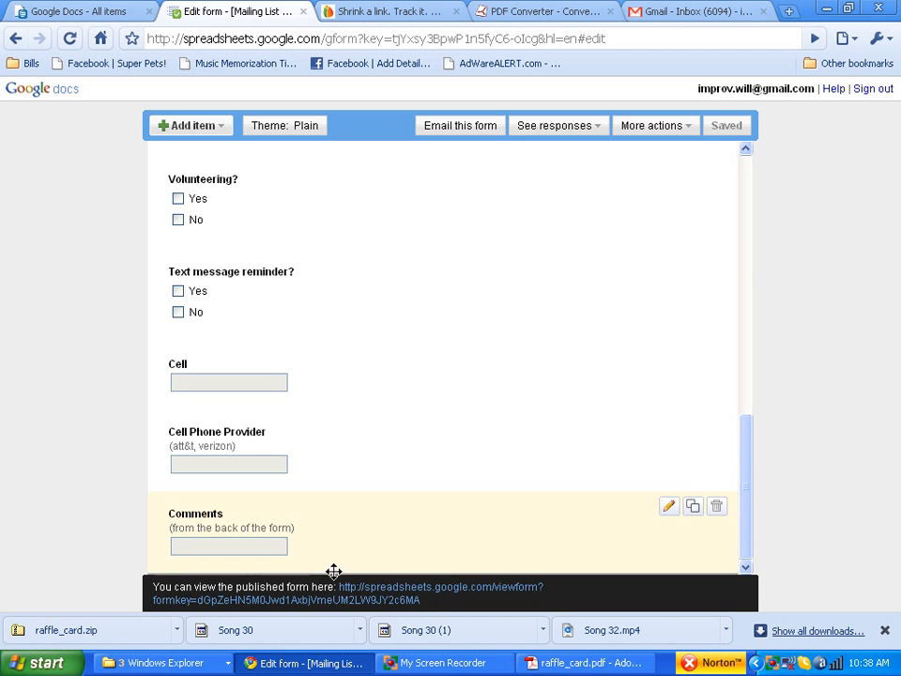
drag(423, 600, 339, 586)
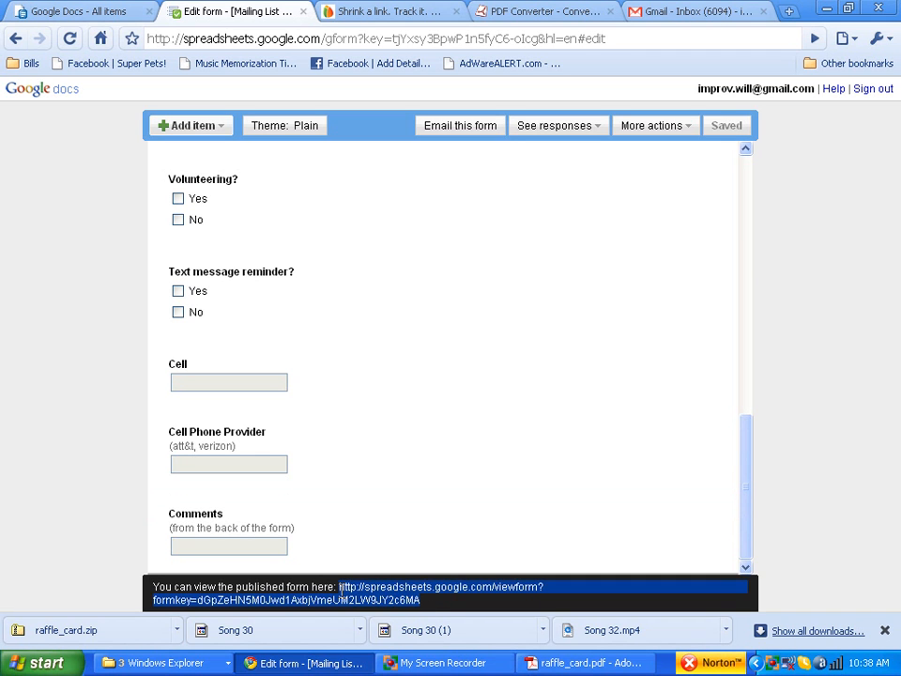
click(684, 129)
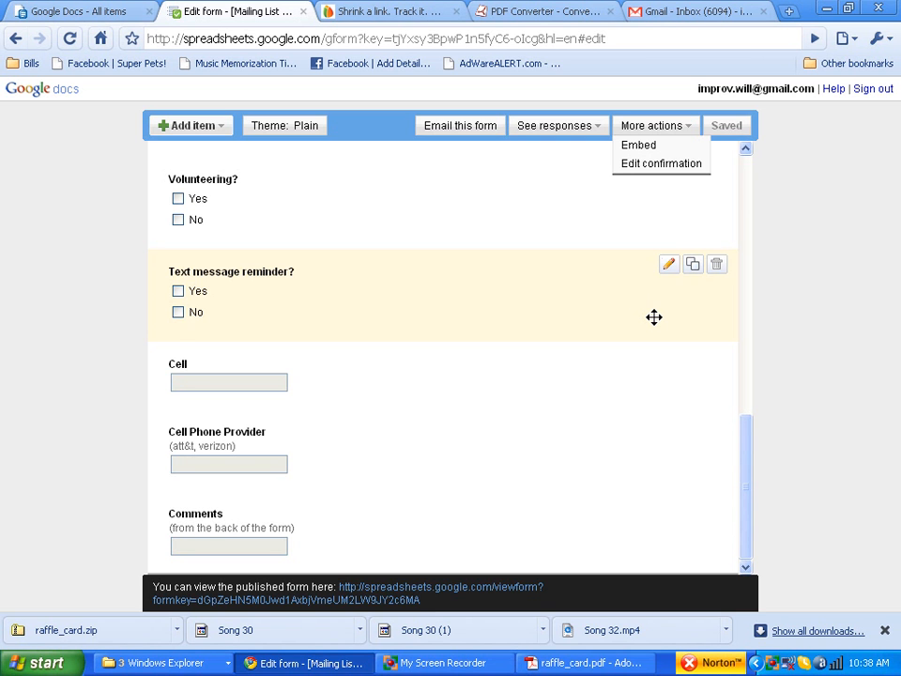
click(470, 662)
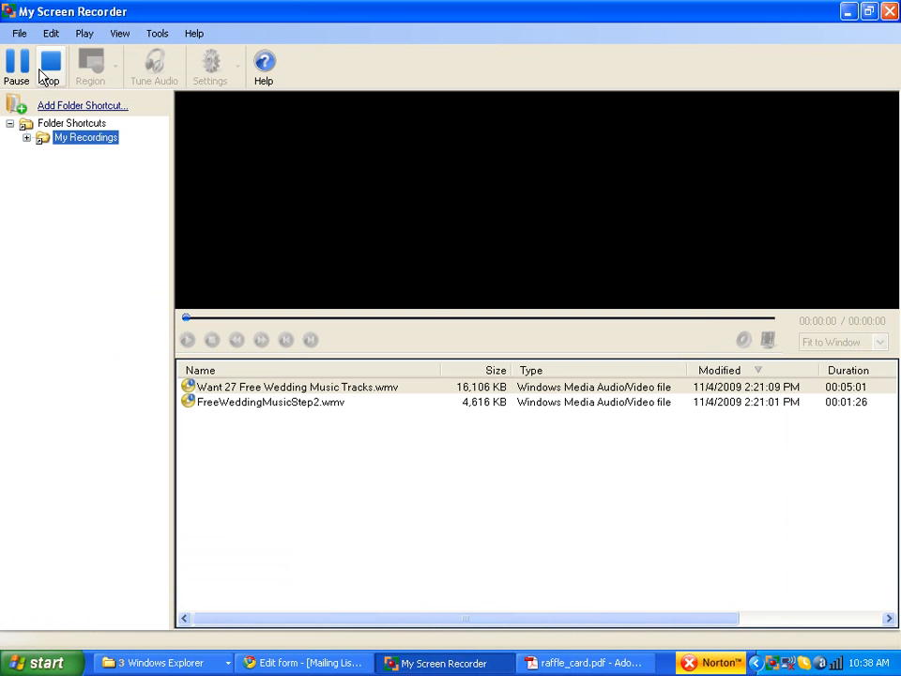